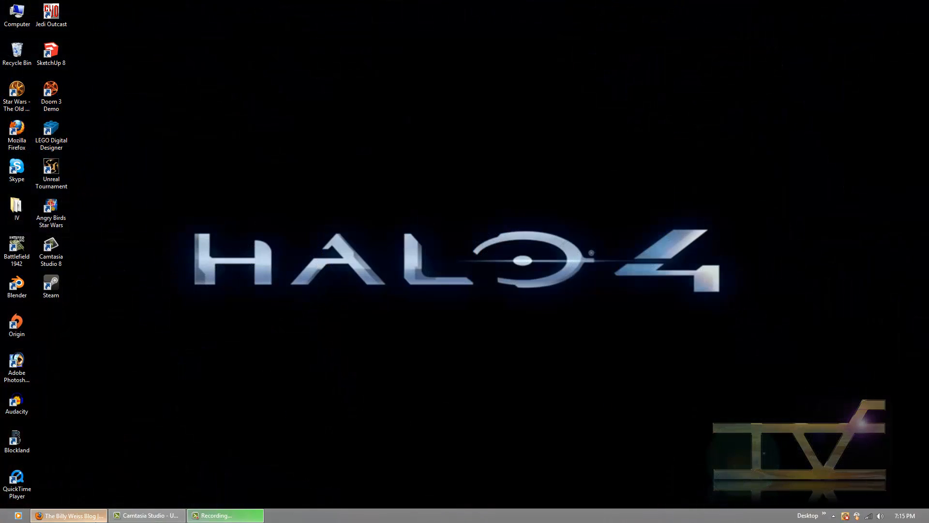
Switch to Firefox and open the WordPress dashboard of the blog from its home page.
{"action": "left_click", "coordinate": [70, 515]}
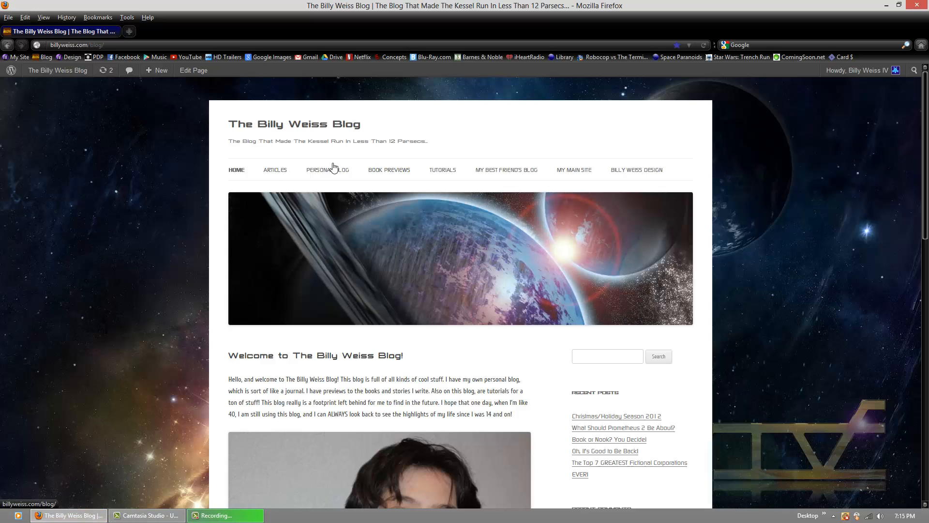
{"action": "scroll", "coordinate": [795, 229], "scroll_direction": "down", "scroll_amount": 3}
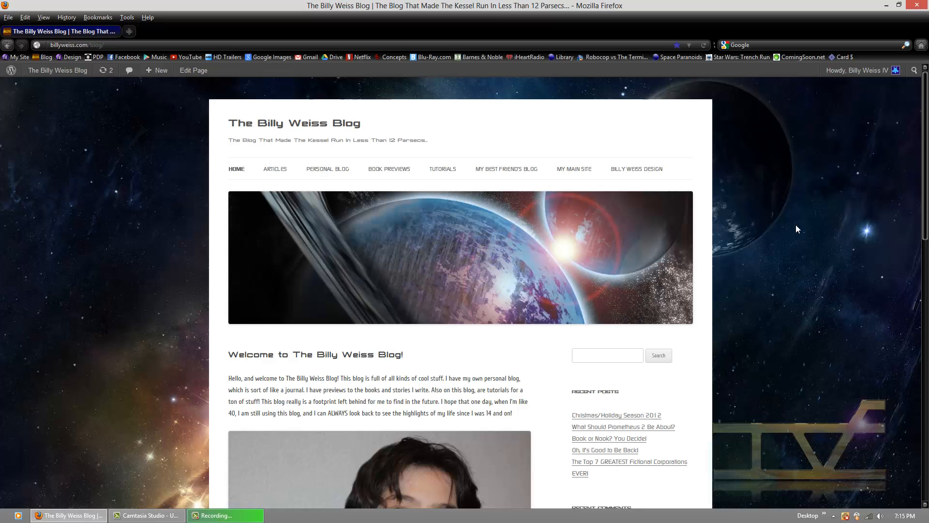
{"action": "scroll", "coordinate": [795, 225], "scroll_direction": "up", "scroll_amount": 2}
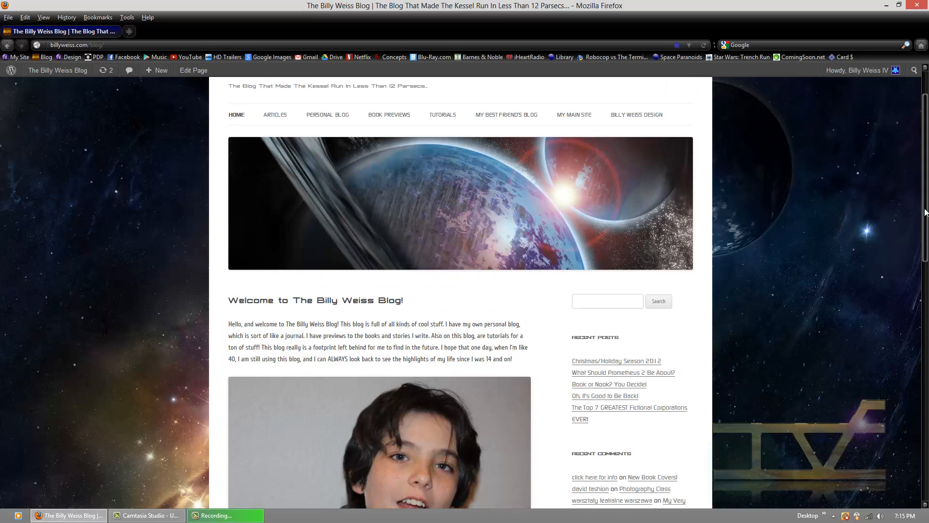
{"action": "left_click_drag", "start_coordinate": [925, 209], "coordinate": [919, 172]}
{"action": "mouse_move", "coordinate": [56, 71]}
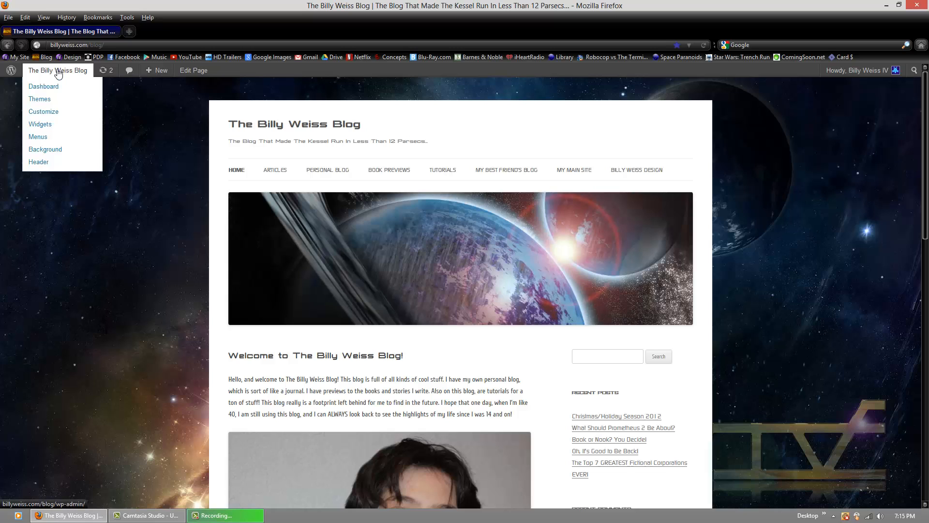
{"action": "left_click", "coordinate": [56, 87]}
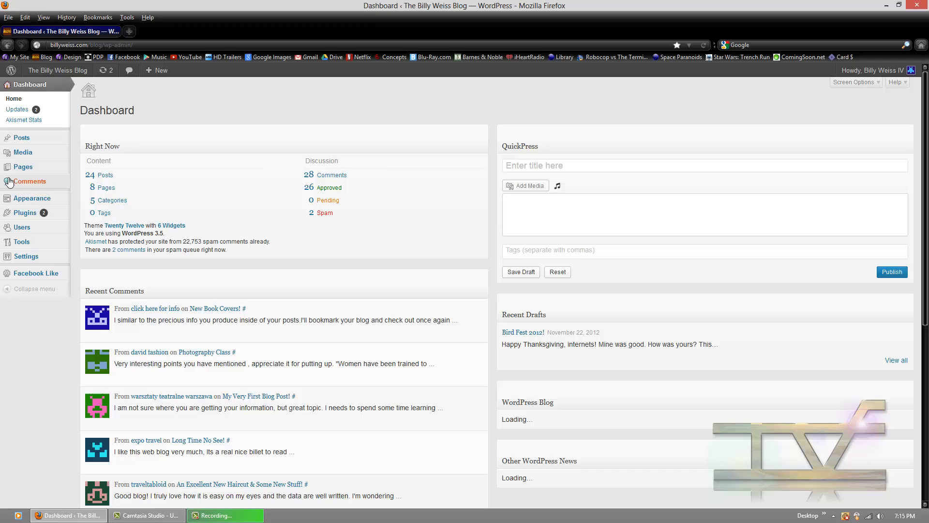
Start a new blog post in WordPress.
{"action": "mouse_move", "coordinate": [41, 139]}
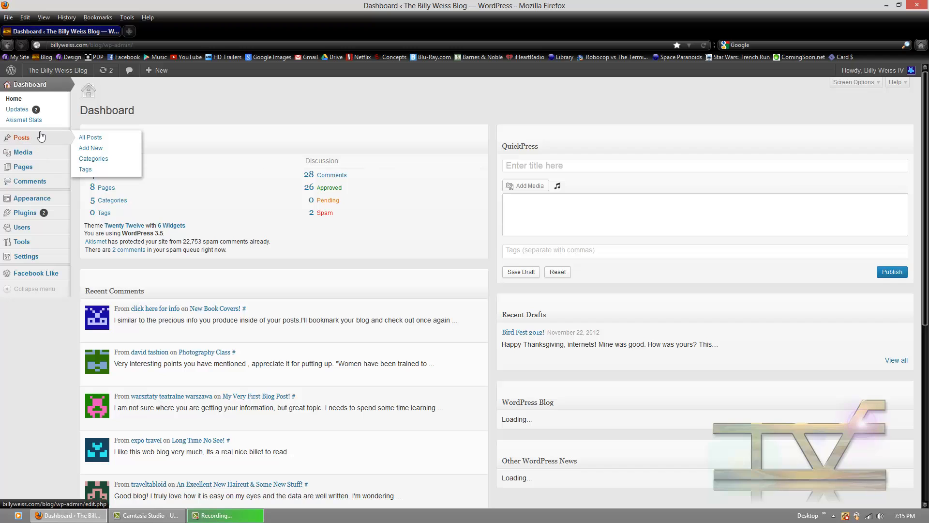
{"action": "left_click", "coordinate": [99, 151]}
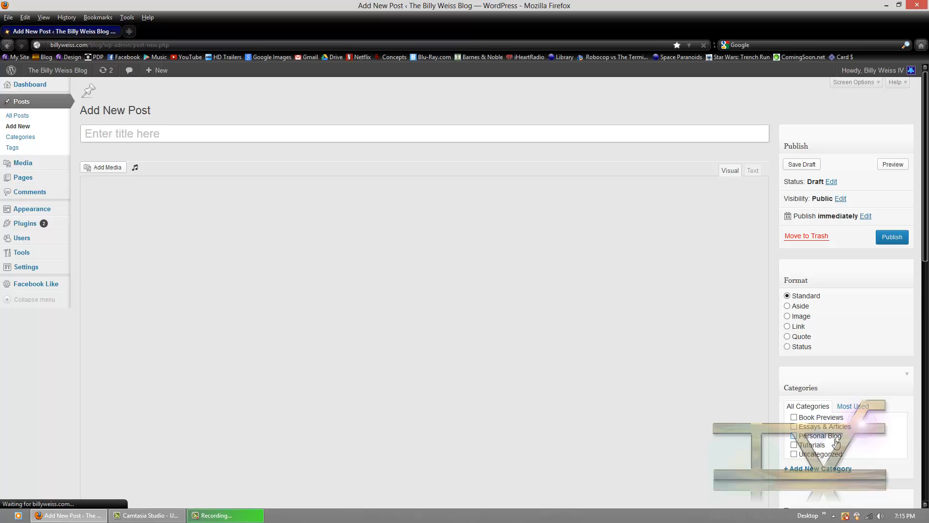
{"action": "scroll", "coordinate": [834, 441], "scroll_direction": "down", "scroll_amount": 2}
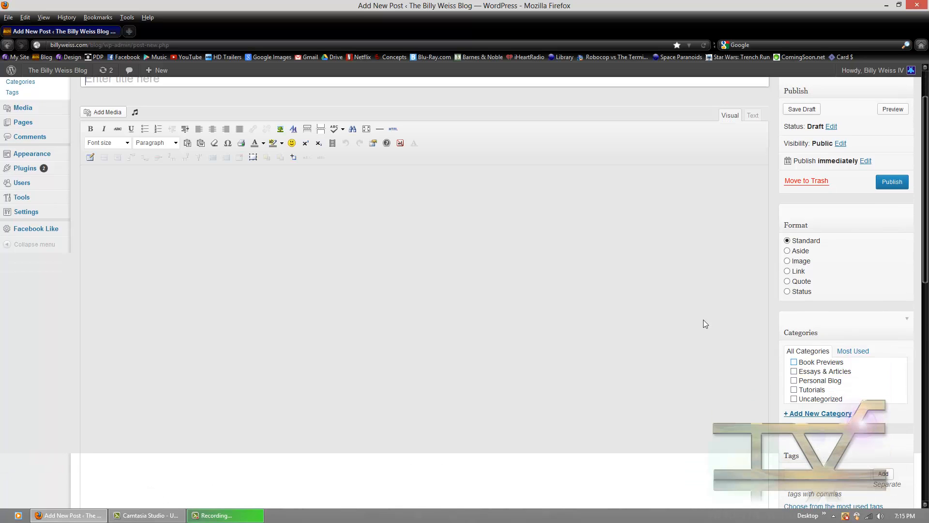
Examine the blog's existing tutorial "How To Embed a YouTube Video On WordPress" in a separate tab and close that tab.
{"action": "double_click", "coordinate": [153, 36]}
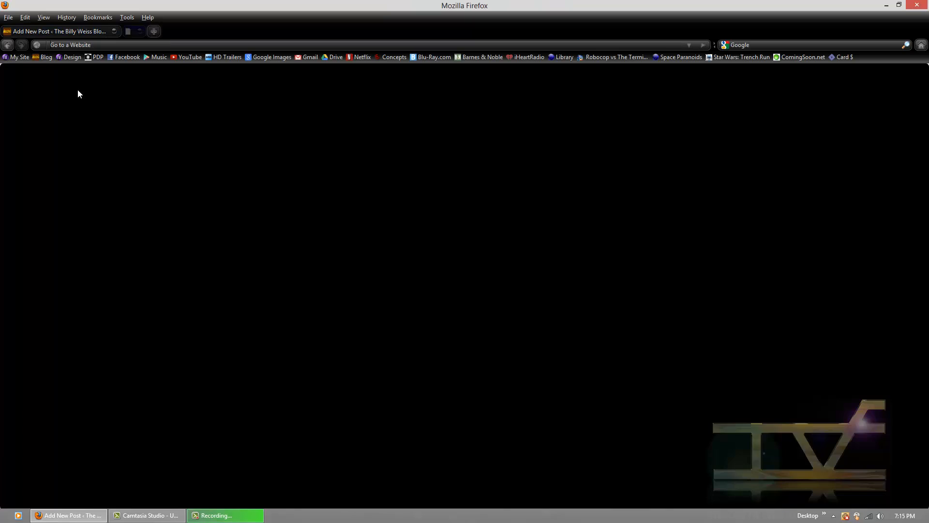
{"action": "left_click", "coordinate": [41, 57]}
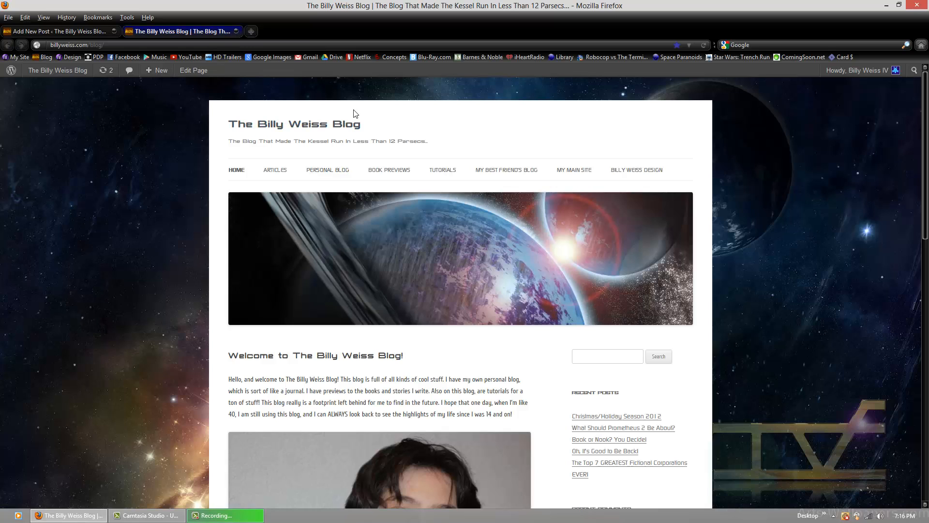
{"action": "left_click", "coordinate": [454, 178]}
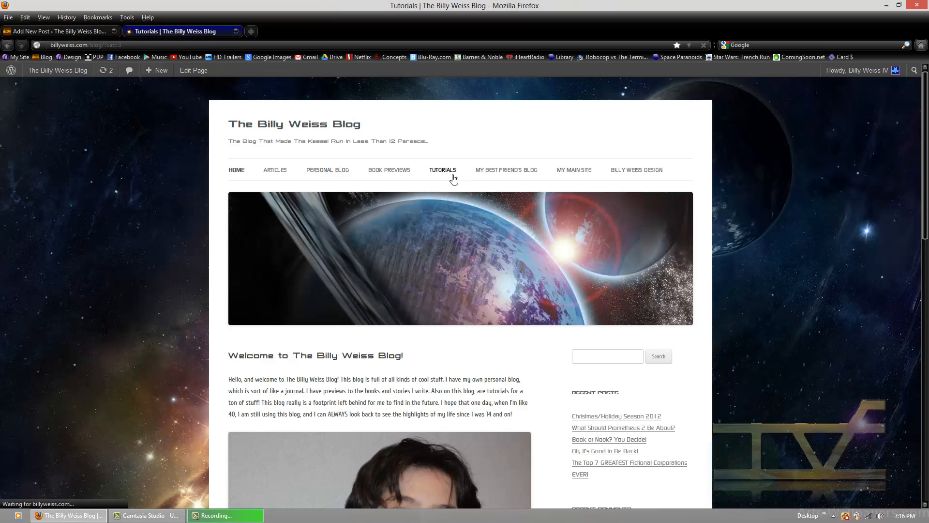
{"action": "scroll", "coordinate": [455, 348], "scroll_direction": "down", "scroll_amount": 2}
{"action": "scroll", "coordinate": [455, 347], "scroll_direction": "down", "scroll_amount": 10}
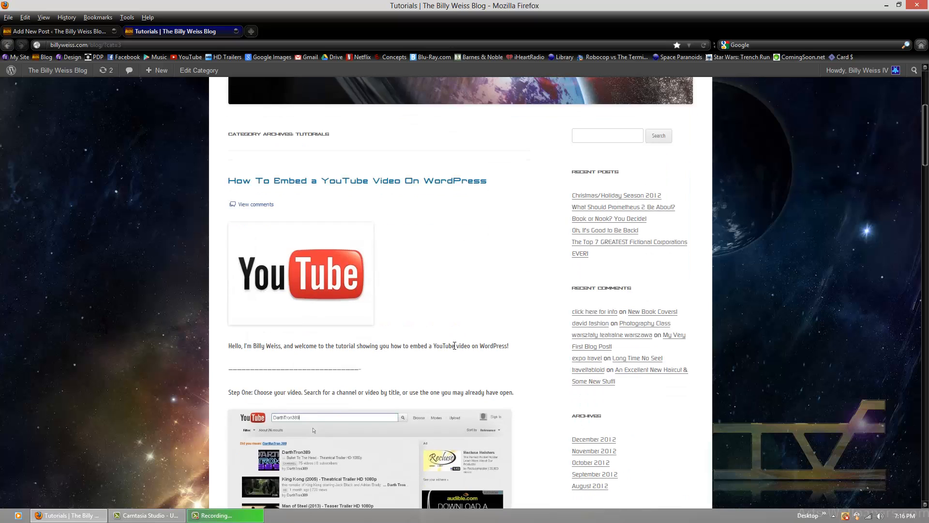
{"action": "scroll", "coordinate": [455, 349], "scroll_direction": "up", "scroll_amount": 6}
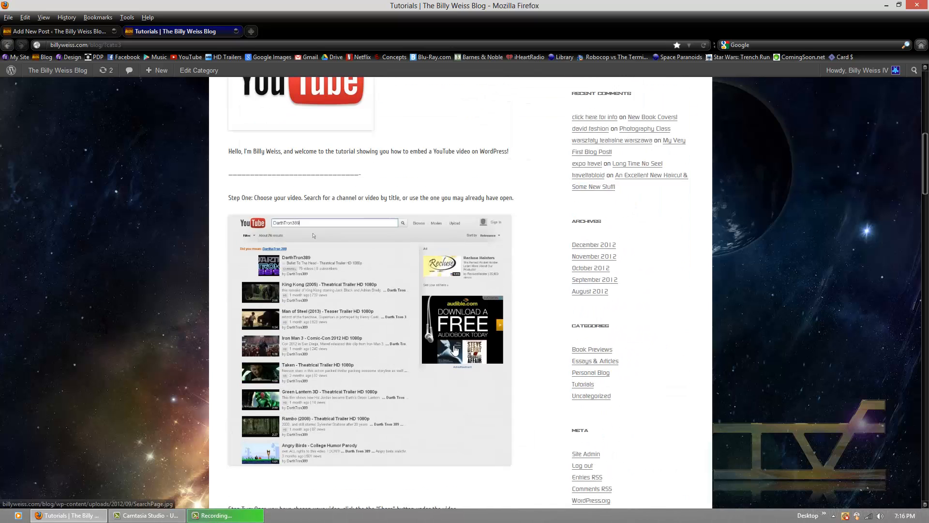
{"action": "scroll", "coordinate": [383, 395], "scroll_direction": "down", "scroll_amount": 9}
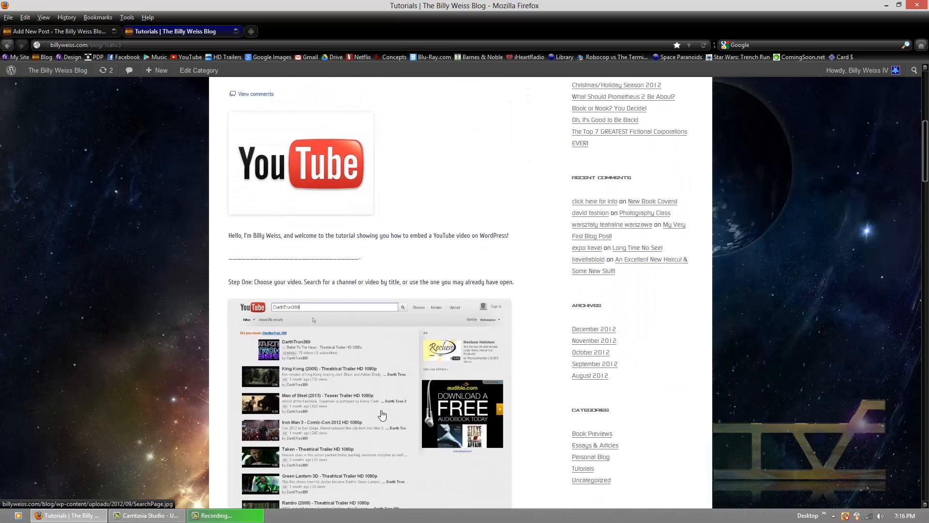
{"action": "scroll", "coordinate": [377, 429], "scroll_direction": "down", "scroll_amount": 5}
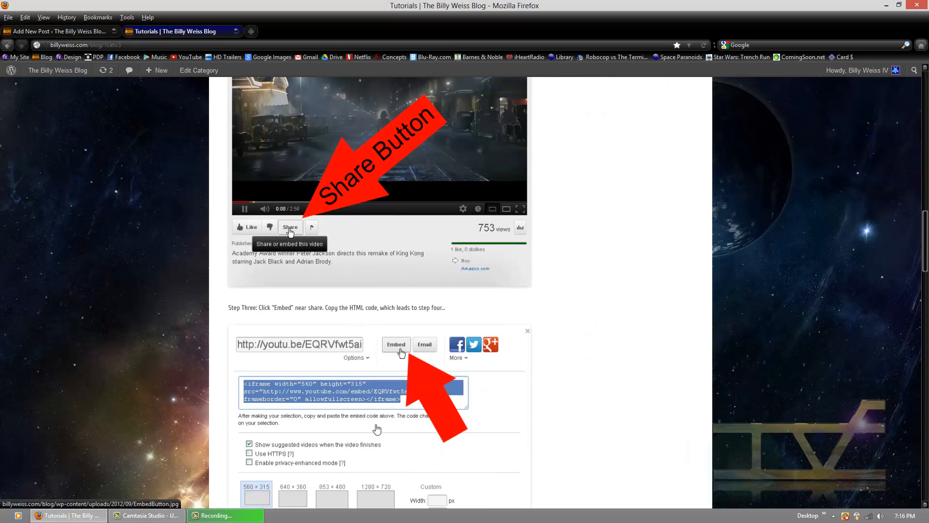
{"action": "scroll", "coordinate": [373, 411], "scroll_direction": "up", "scroll_amount": 6}
{"action": "scroll", "coordinate": [371, 398], "scroll_direction": "up", "scroll_amount": 15}
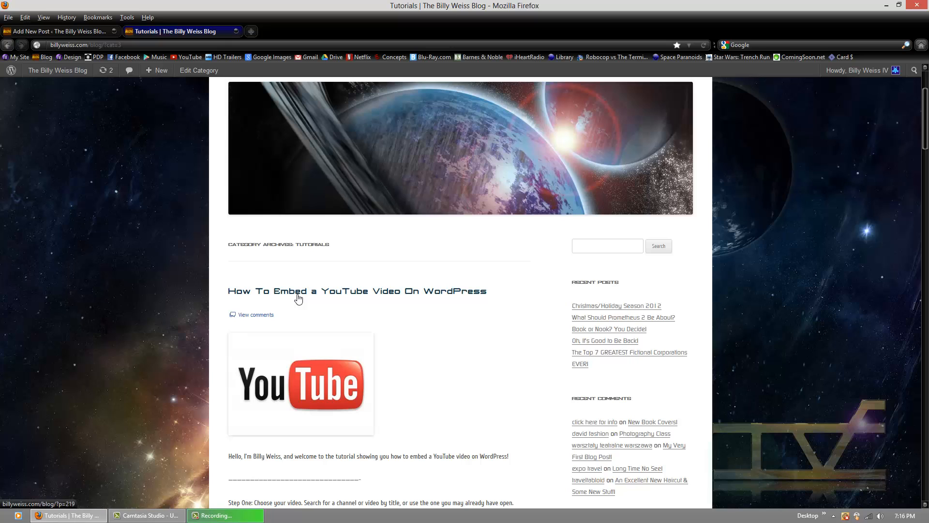
{"action": "left_click", "coordinate": [298, 292]}
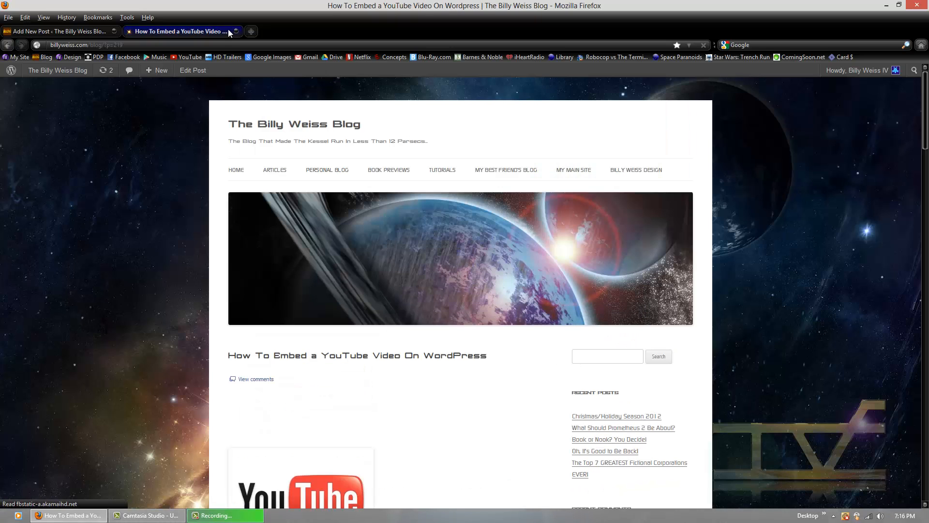
{"action": "middle_click", "coordinate": [170, 32]}
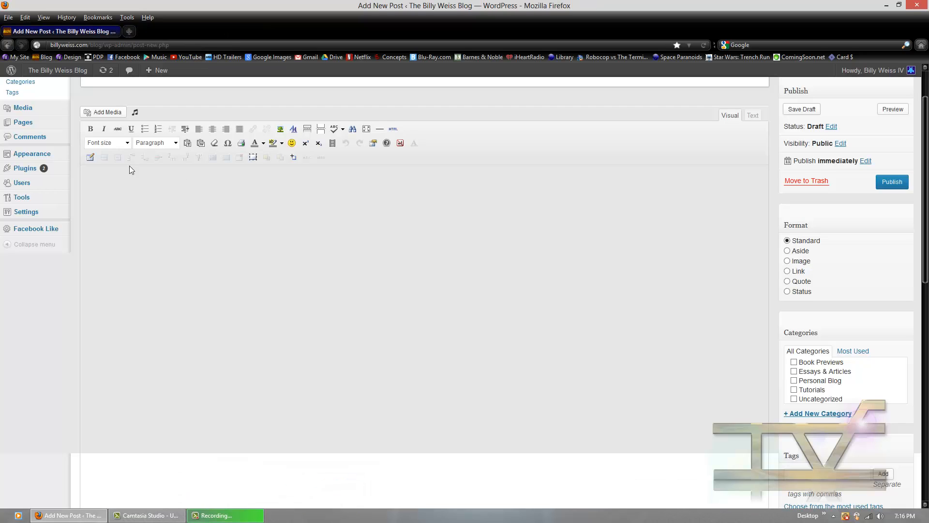
Assign the new post to the Tutorials category.
{"action": "scroll", "coordinate": [194, 172], "scroll_direction": "up", "scroll_amount": 2}
{"action": "left_click", "coordinate": [159, 133]}
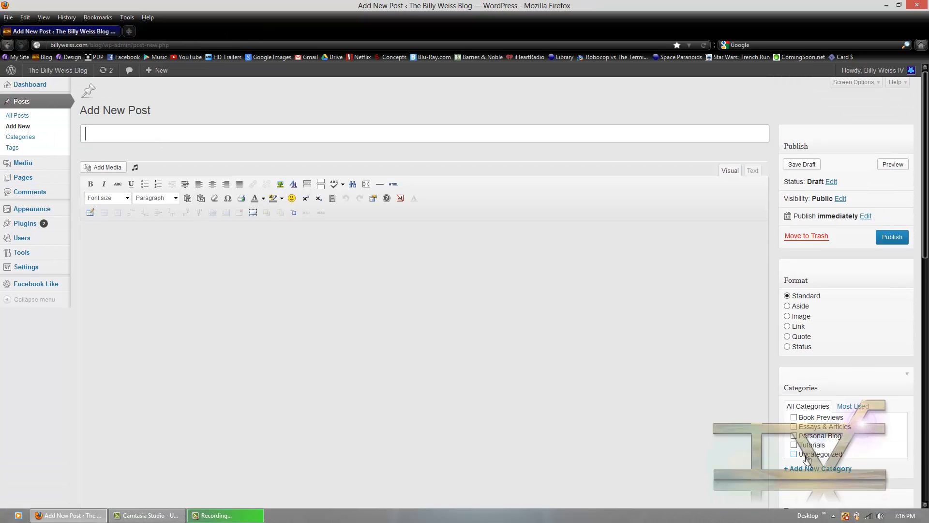
{"action": "left_click", "coordinate": [794, 444]}
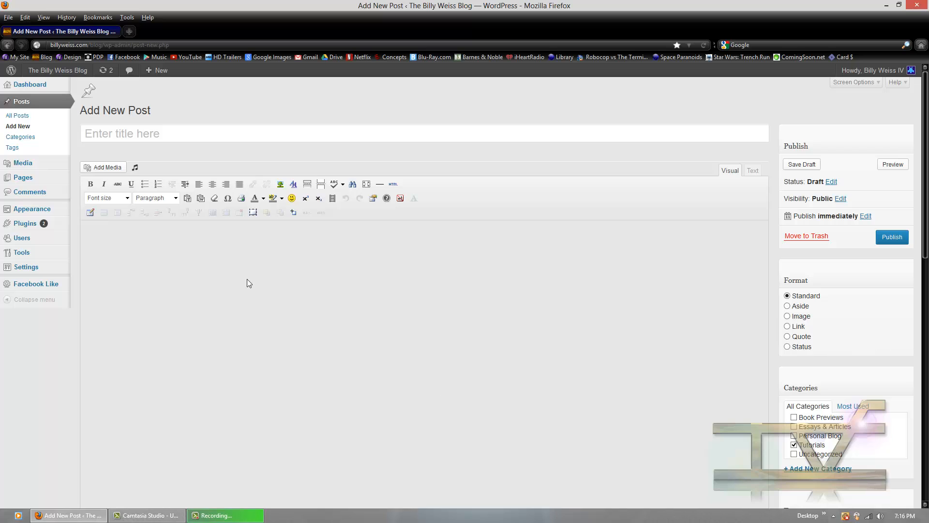
Title the post "Making a Lightsaber in Photoshop!" and write an introduction about making a basic Lightsaber, plus a note on downloading the finished and source images.
{"action": "left_click", "coordinate": [182, 281]}
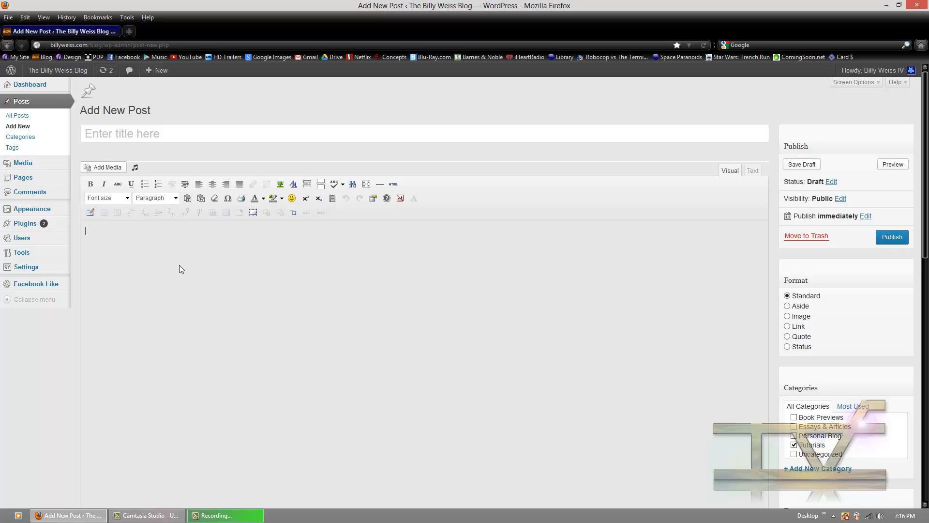
{"action": "left_click", "coordinate": [192, 131]}
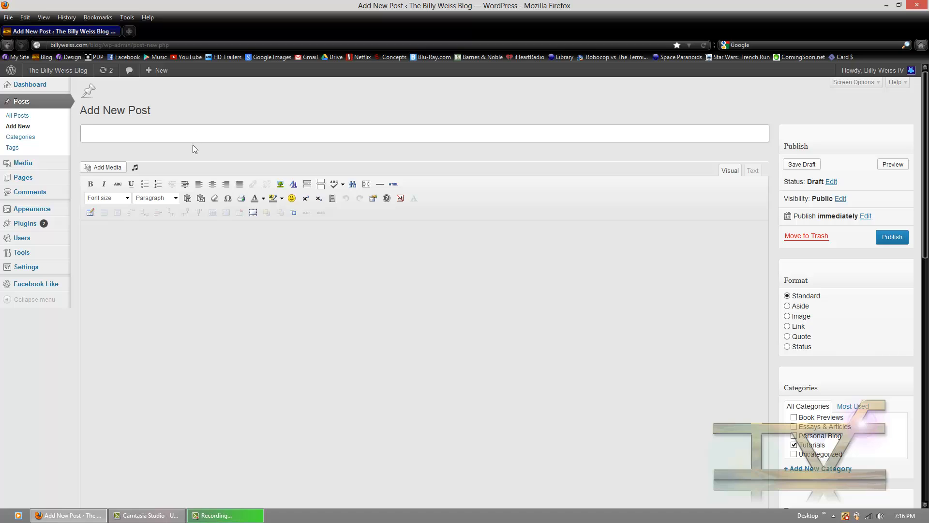
{"action": "left_click", "coordinate": [205, 352]}
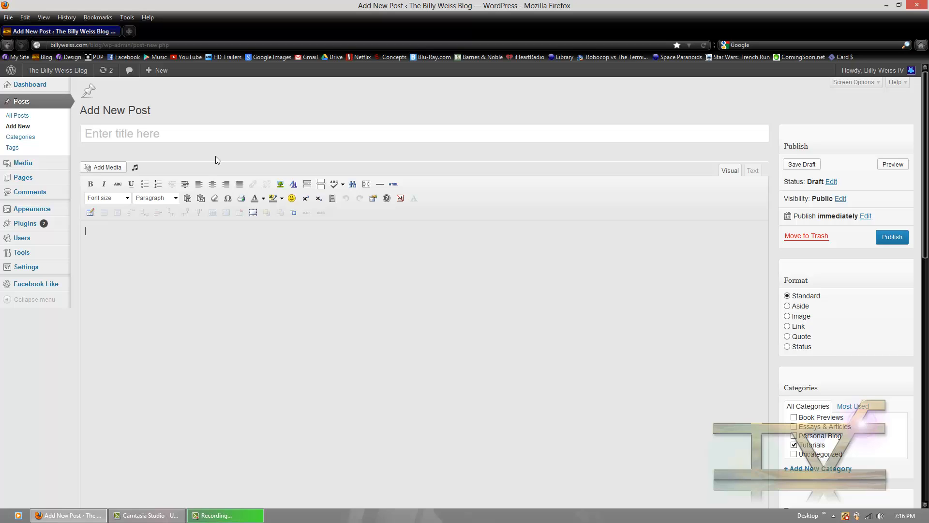
{"action": "left_click", "coordinate": [193, 138]}
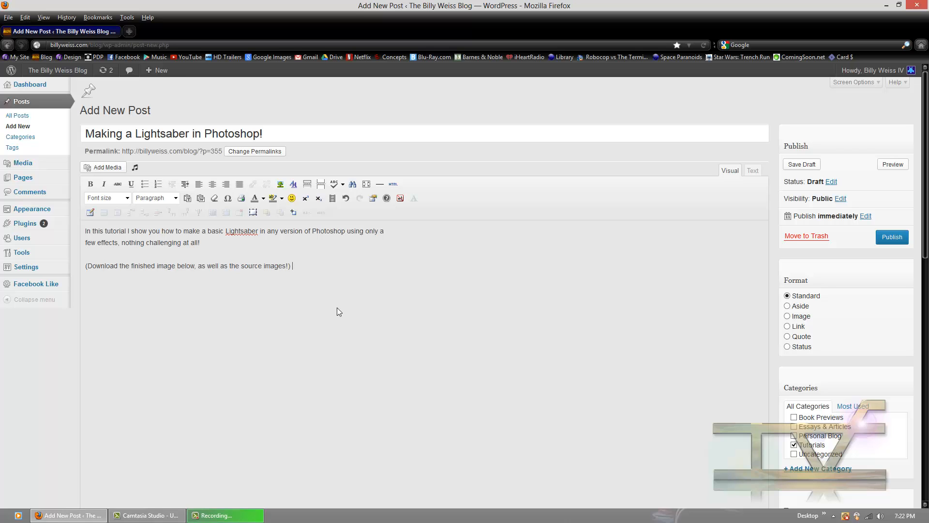
Compare how the post's content is presented in the Text and Visual editing modes.
{"action": "scroll", "coordinate": [330, 271], "scroll_direction": "down", "scroll_amount": 1}
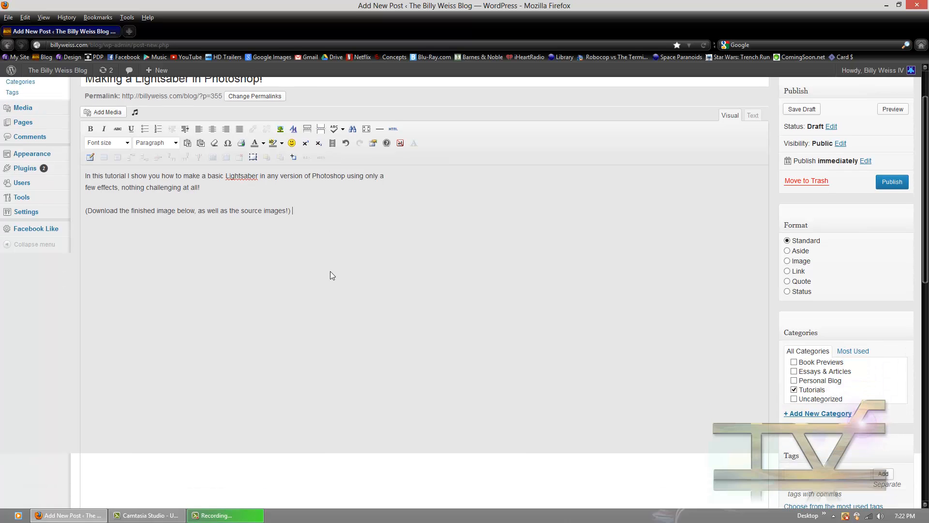
{"action": "scroll", "coordinate": [330, 271], "scroll_direction": "up", "scroll_amount": 1}
{"action": "scroll", "coordinate": [331, 271], "scroll_direction": "down", "scroll_amount": 2}
{"action": "scroll", "coordinate": [330, 272], "scroll_direction": "up", "scroll_amount": 2}
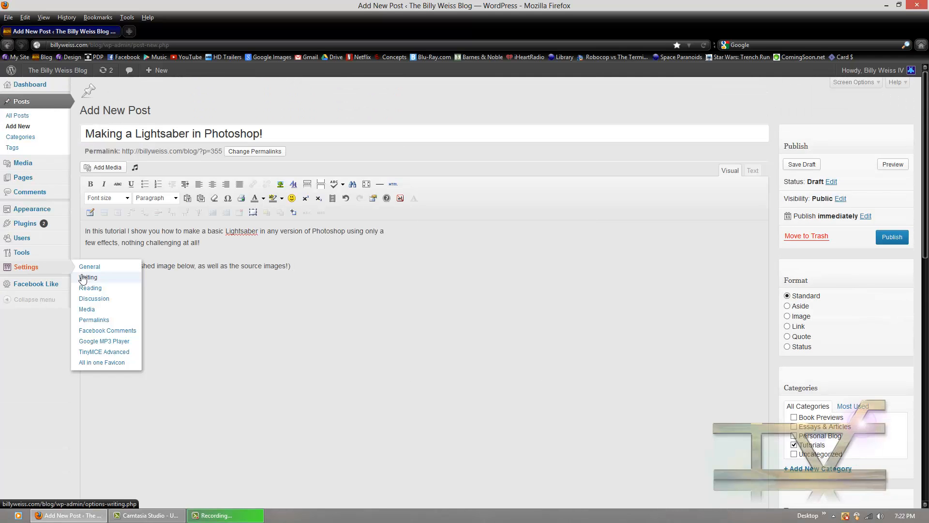
{"action": "left_click", "coordinate": [753, 174]}
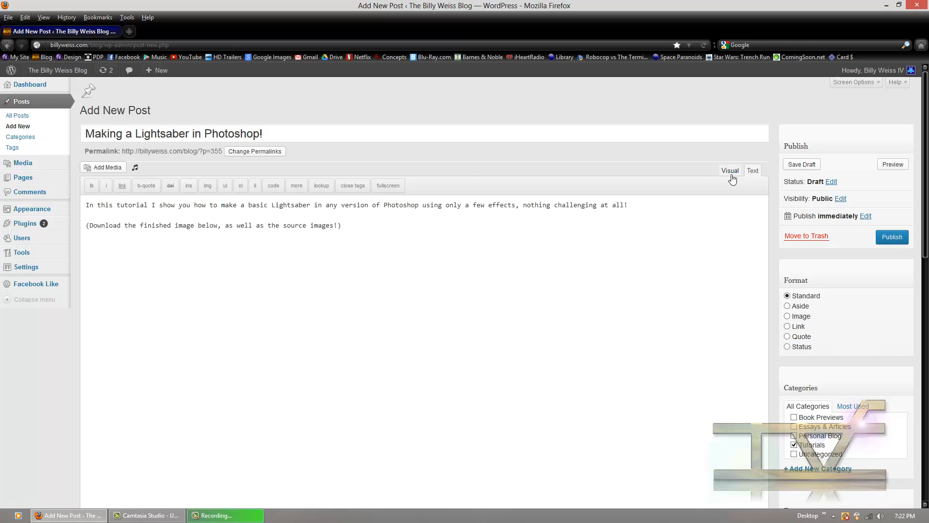
{"action": "left_click", "coordinate": [730, 175]}
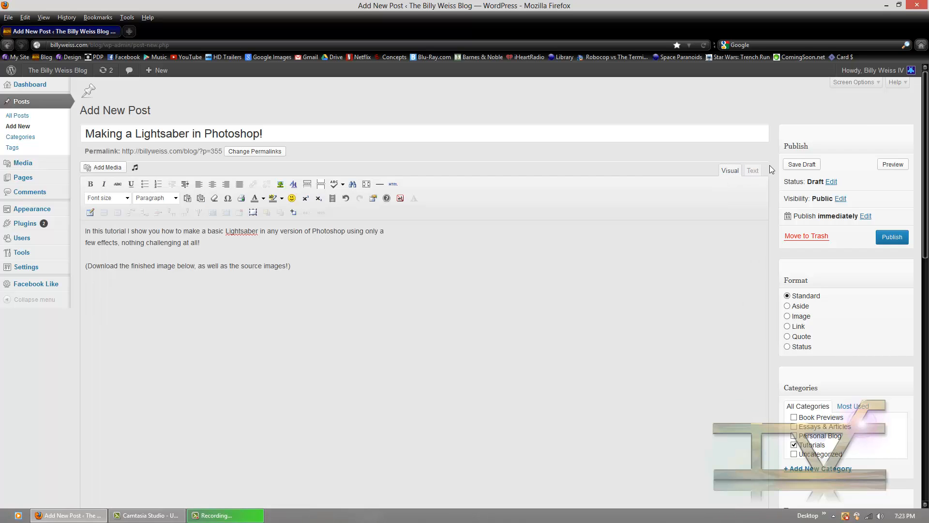
{"action": "left_click", "coordinate": [752, 171]}
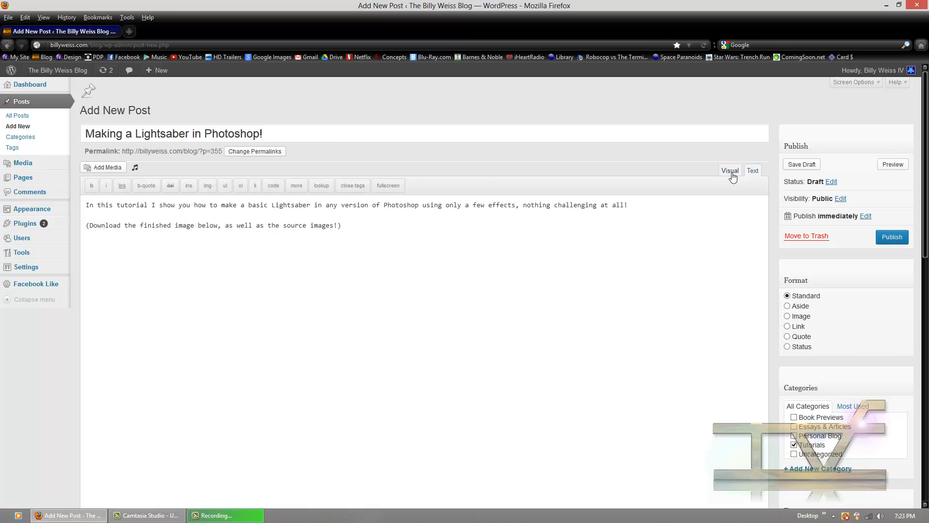
{"action": "left_click", "coordinate": [732, 173]}
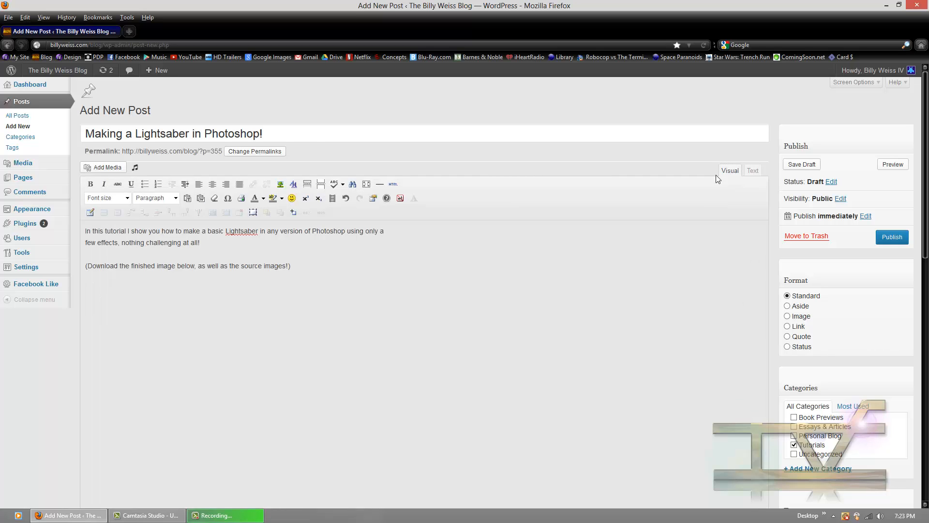
Open the post's HTML source editor on a new line below the text, and bring up your own YouTube channel in a new tab.
{"action": "left_click", "coordinate": [393, 185]}
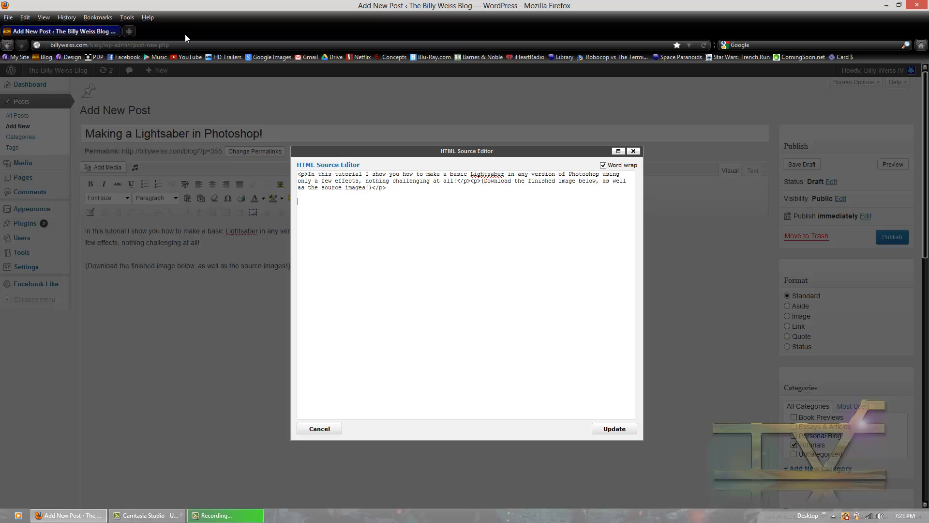
{"action": "left_click", "coordinate": [189, 60]}
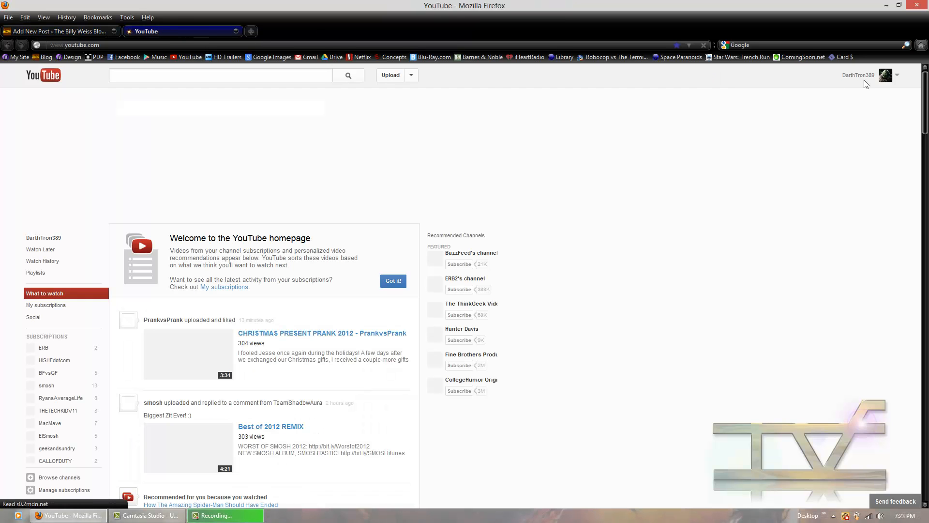
{"action": "left_click", "coordinate": [887, 81]}
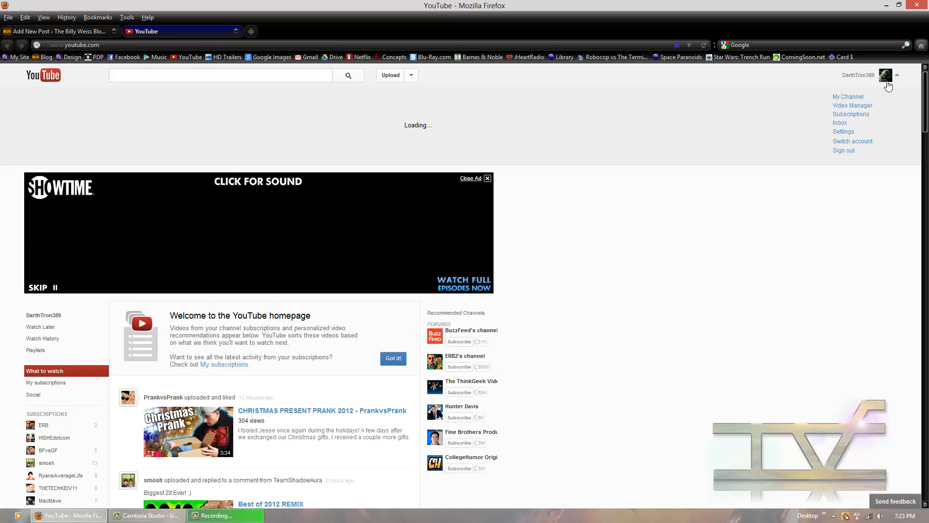
{"action": "left_click", "coordinate": [855, 105]}
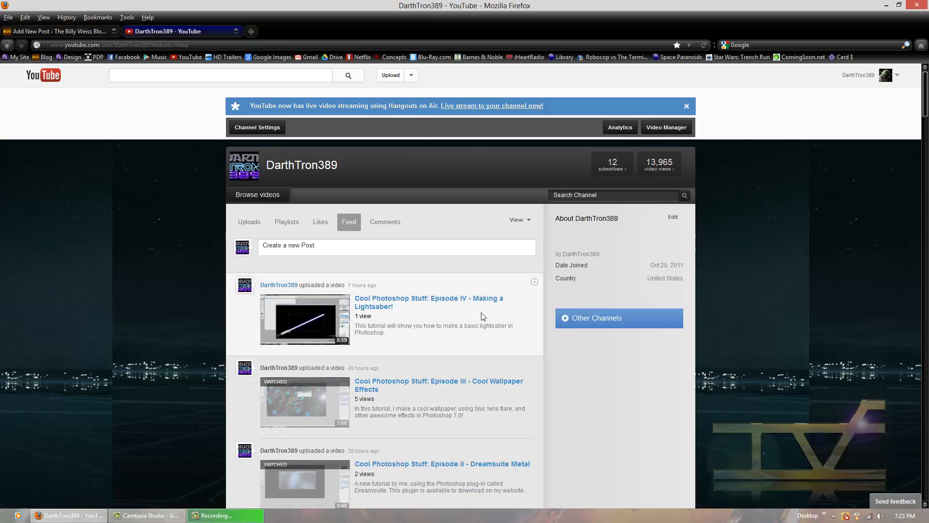
{"action": "scroll", "coordinate": [445, 300], "scroll_direction": "down", "scroll_amount": 3}
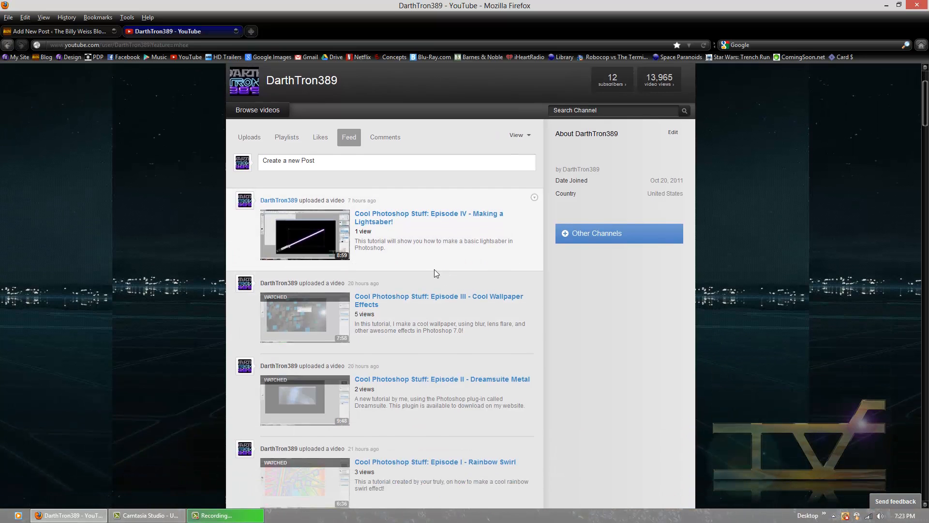
Open the "Cool Photoshop Stuff: Episode IV - Making a Lightsaber!" video from the channel feed and show its embed code.
{"action": "scroll", "coordinate": [434, 269], "scroll_direction": "down", "scroll_amount": 1}
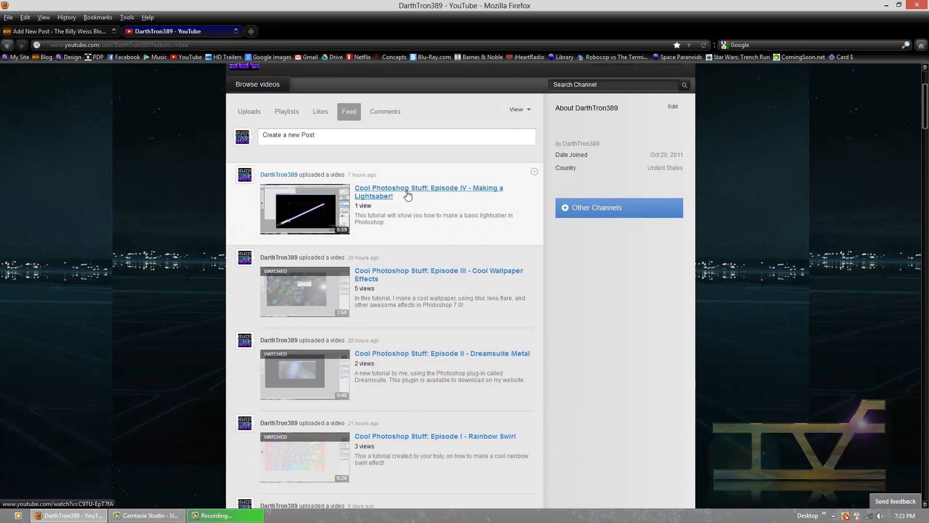
{"action": "left_click", "coordinate": [407, 194]}
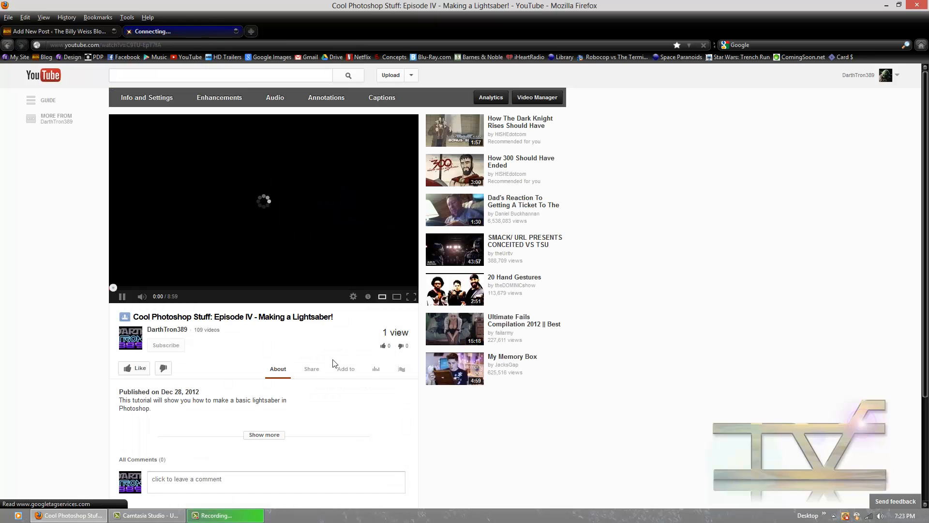
{"action": "left_click", "coordinate": [313, 369]}
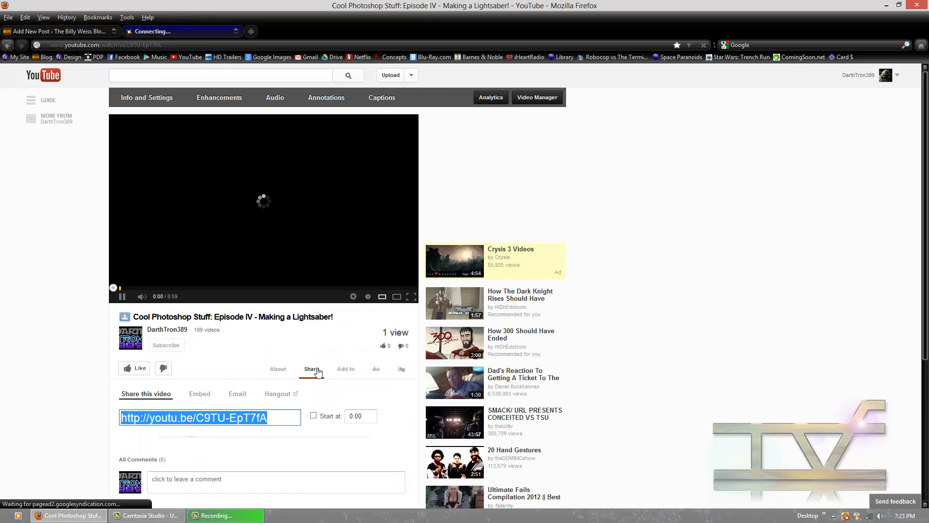
{"action": "scroll", "coordinate": [223, 353], "scroll_direction": "down", "scroll_amount": 2}
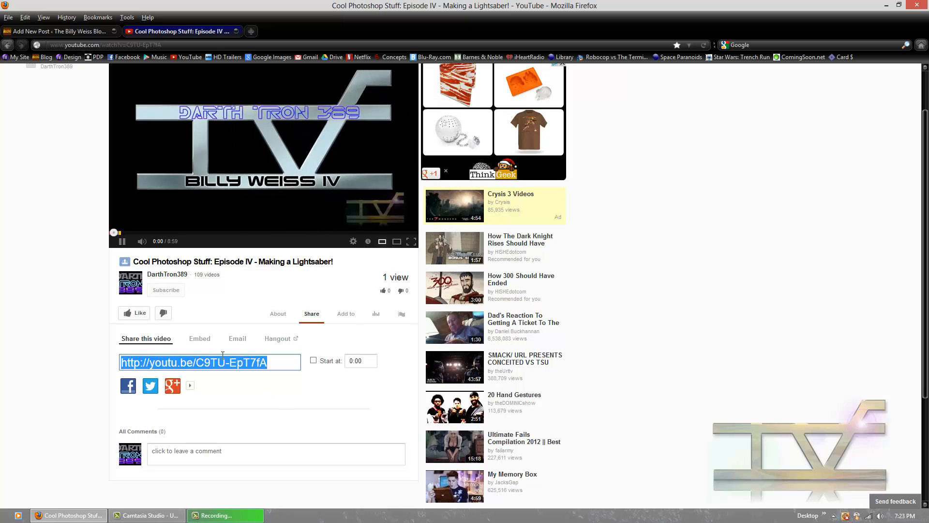
{"action": "left_click", "coordinate": [209, 344]}
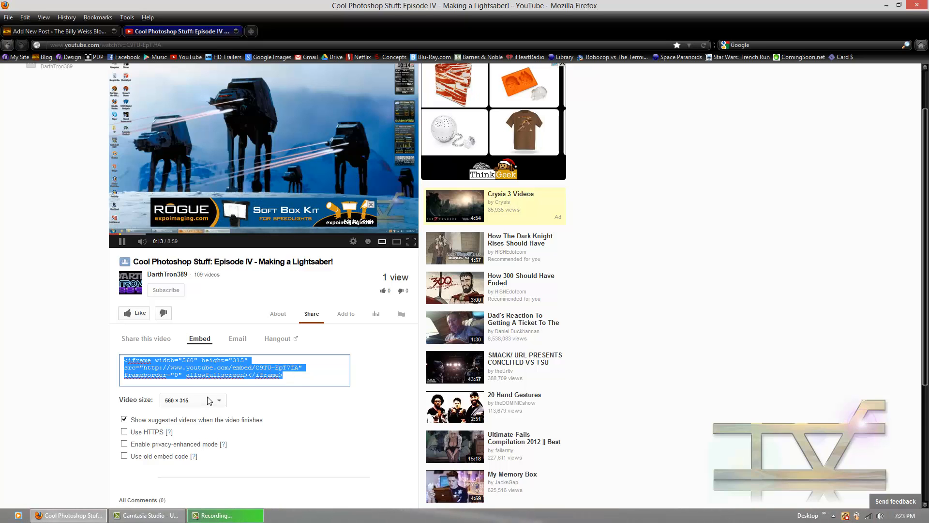
Set the embedded video size to 1280 × 720, cut the iframe code for reuse, and close the YouTube tab.
{"action": "scroll", "coordinate": [206, 394], "scroll_direction": "down", "scroll_amount": 2}
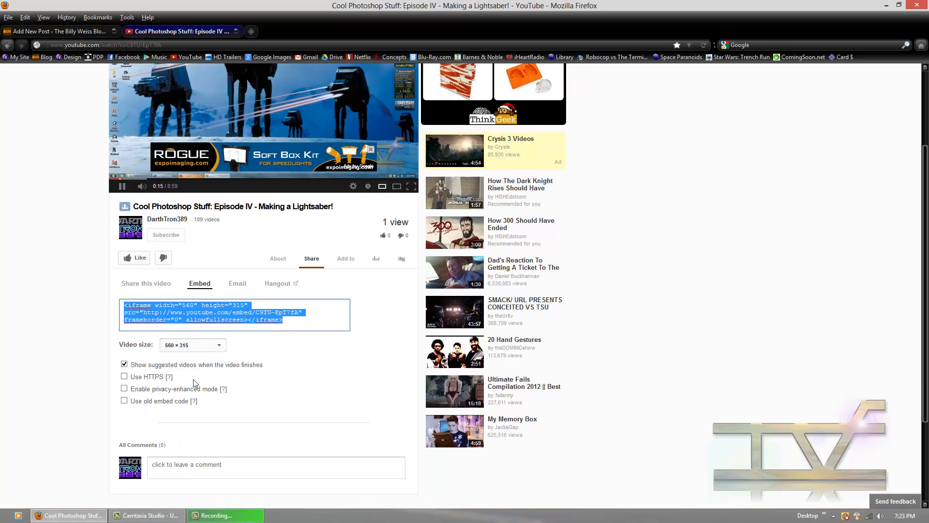
{"action": "left_click", "coordinate": [218, 345]}
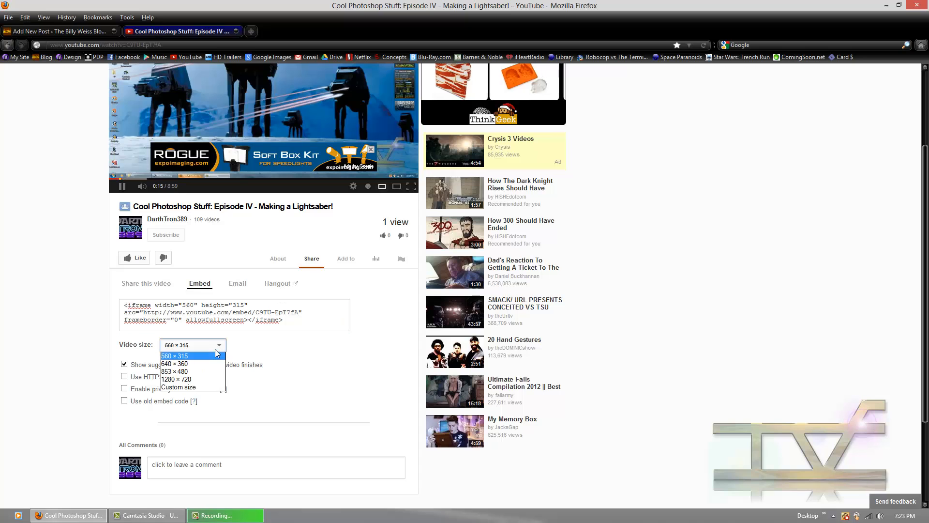
{"action": "left_click", "coordinate": [210, 380]}
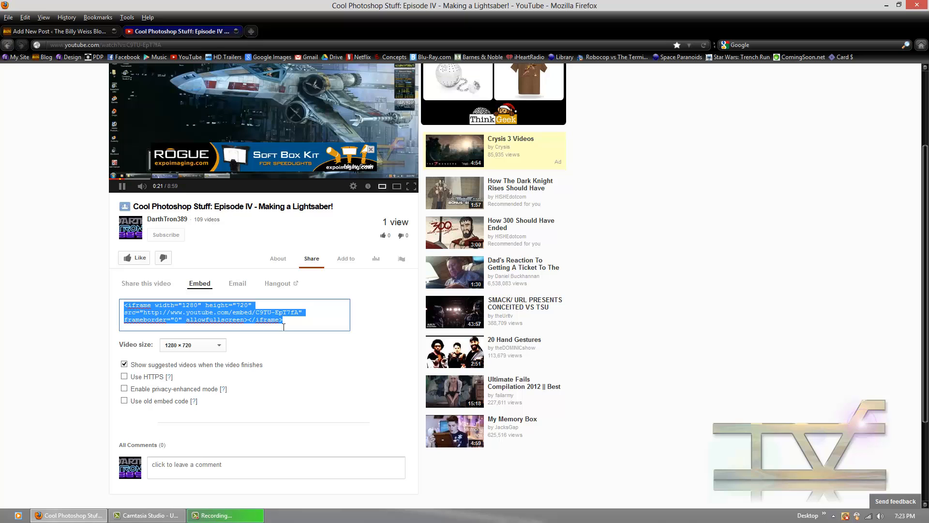
{"action": "key", "text": "ctrl+x"}
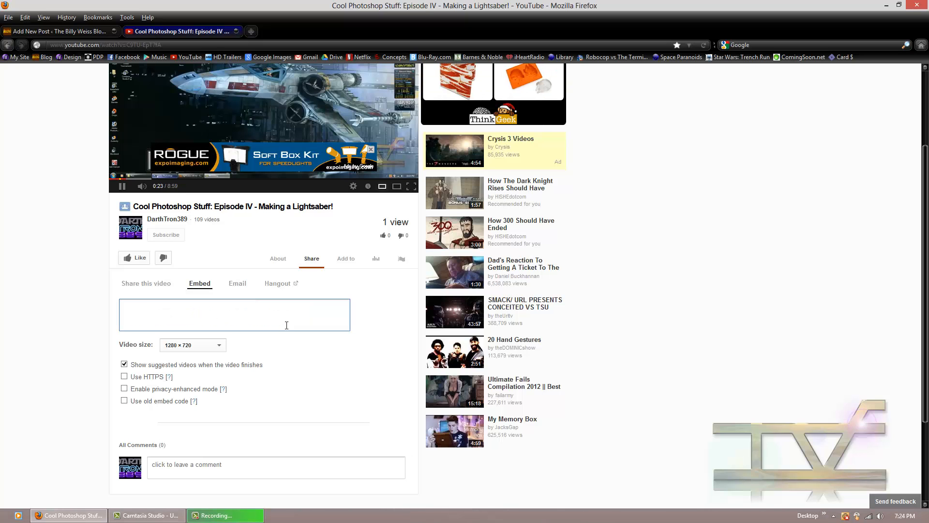
{"action": "middle_click", "coordinate": [163, 30]}
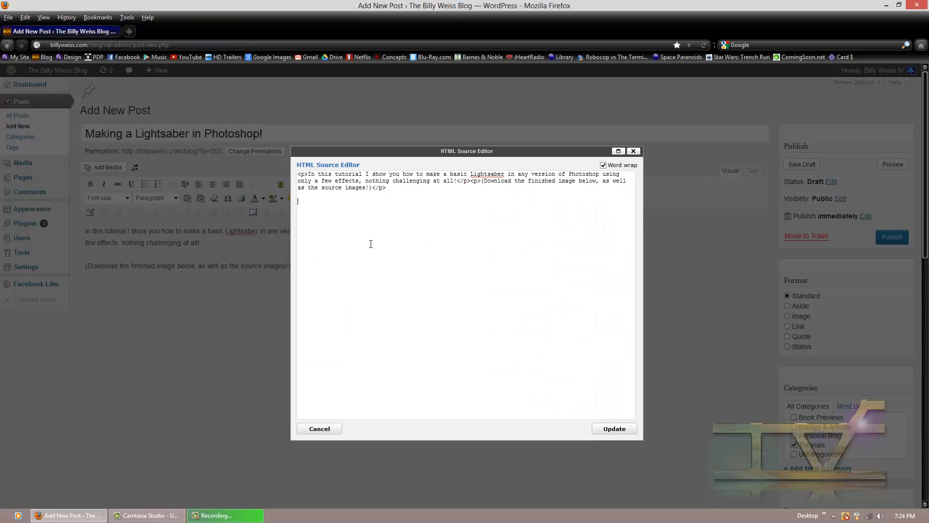
Paste the YouTube iframe code below the paragraphs in the HTML source and update the post with it.
{"action": "key", "text": "Return"}
{"action": "key", "text": "Return"}
{"action": "key", "text": "ctrl+v"}
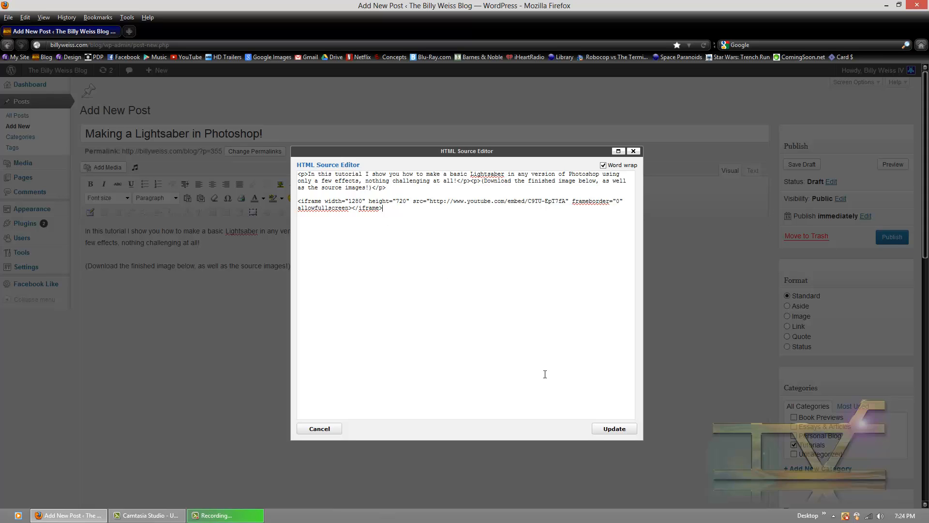
{"action": "left_click", "coordinate": [598, 429]}
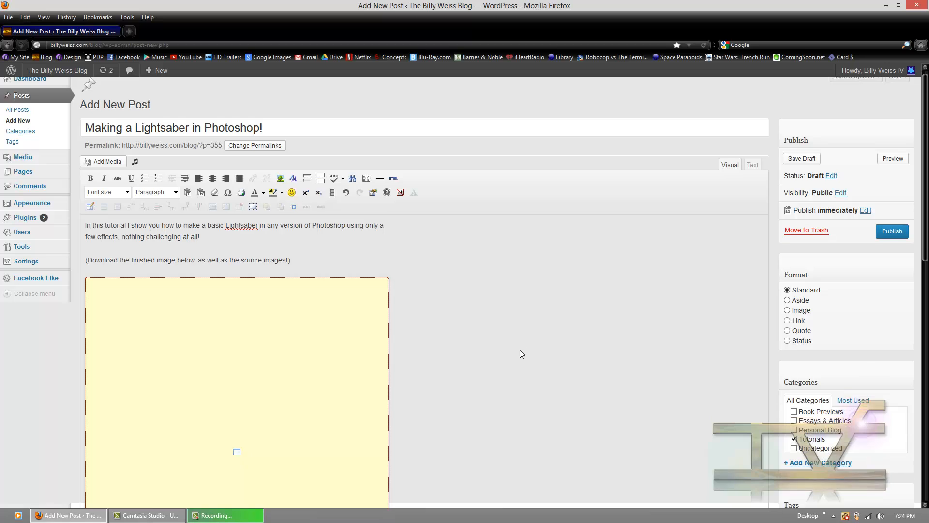
Place the insertion point below the embedded video and bring up the file upload area for inserting media.
{"action": "scroll", "coordinate": [314, 360], "scroll_direction": "down", "scroll_amount": 2}
{"action": "scroll", "coordinate": [314, 361], "scroll_direction": "down", "scroll_amount": 4}
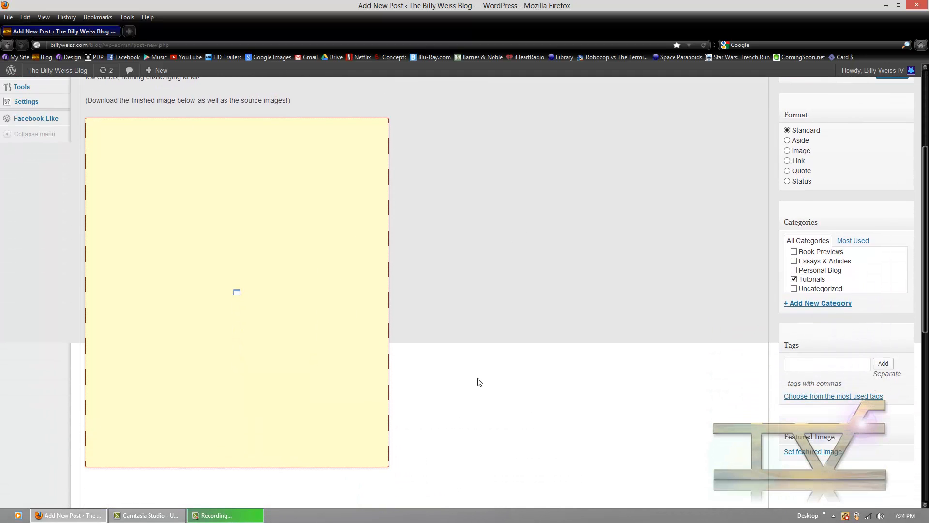
{"action": "scroll", "coordinate": [480, 382], "scroll_direction": "down", "scroll_amount": 8}
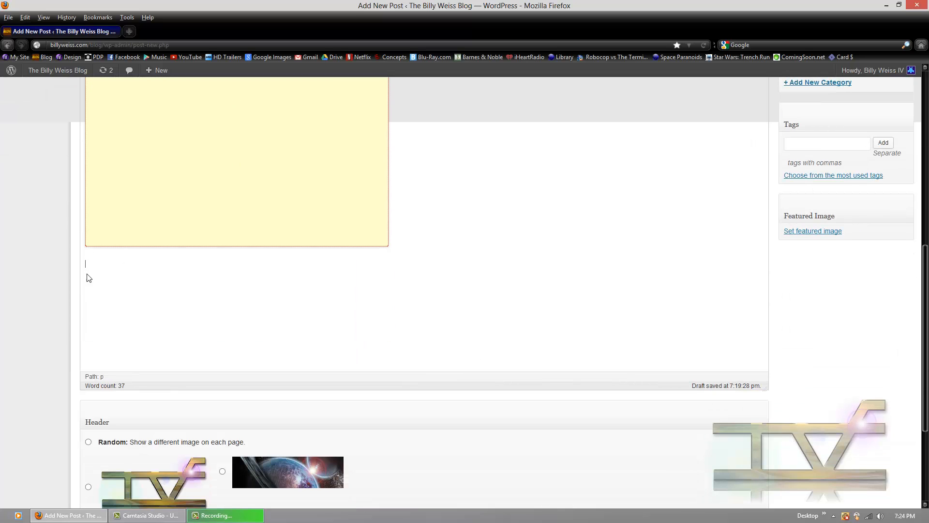
{"action": "scroll", "coordinate": [311, 314], "scroll_direction": "up", "scroll_amount": 14}
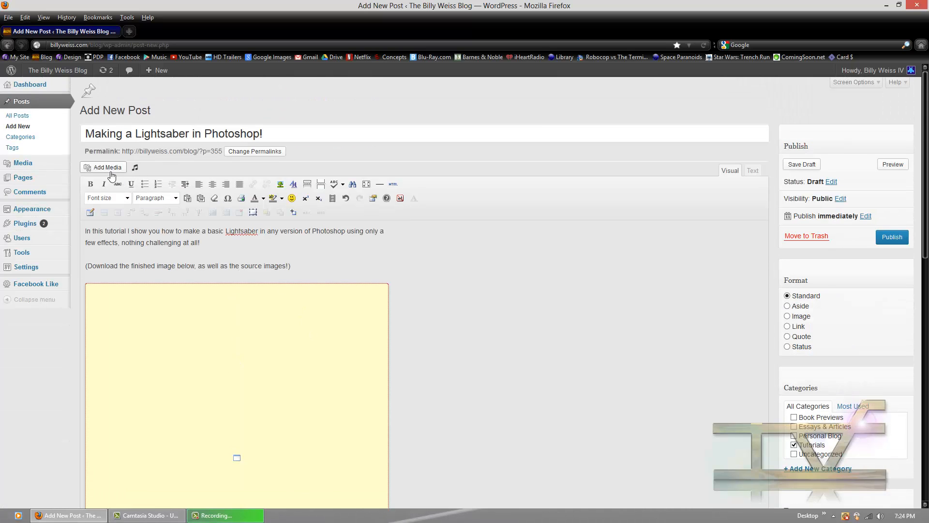
{"action": "left_click", "coordinate": [106, 168]}
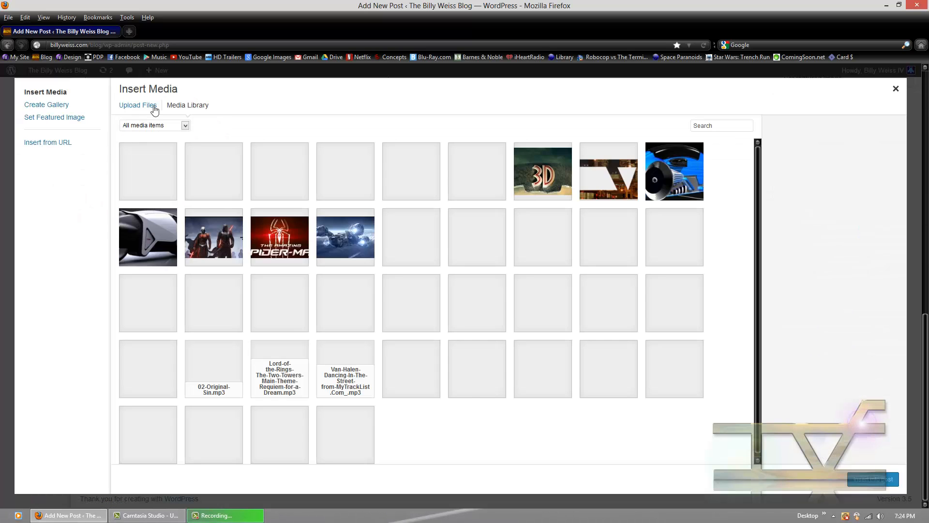
{"action": "left_click", "coordinate": [154, 107]}
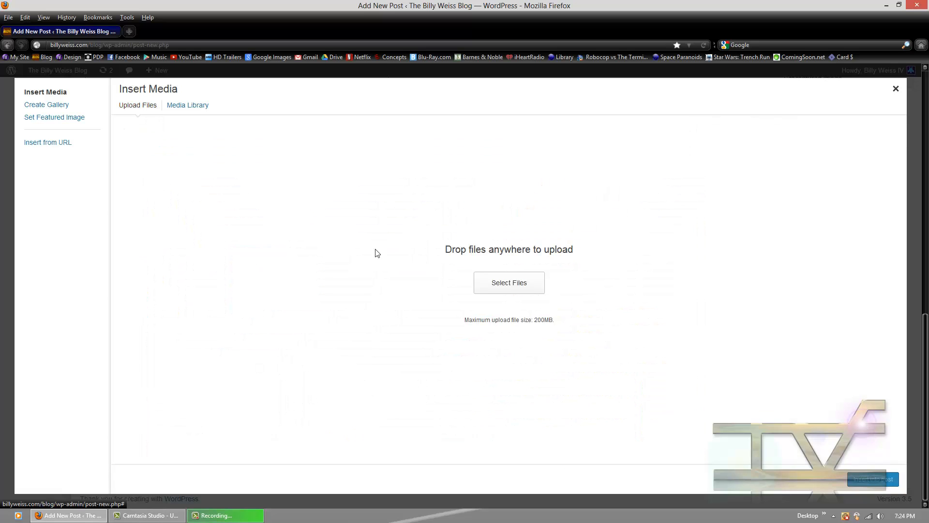
Upload anakin-skywalker-removable-blade-force-fx-lightsaber-hilt-2, DookuSaber-MR and Lightsaber_1 together from the Pics folder.
{"action": "left_click", "coordinate": [506, 281]}
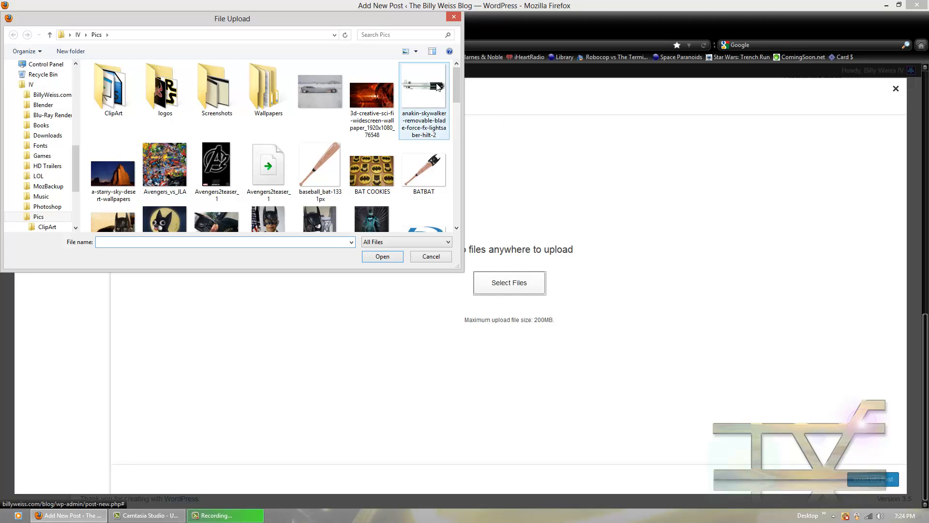
{"action": "left_click", "coordinate": [426, 118]}
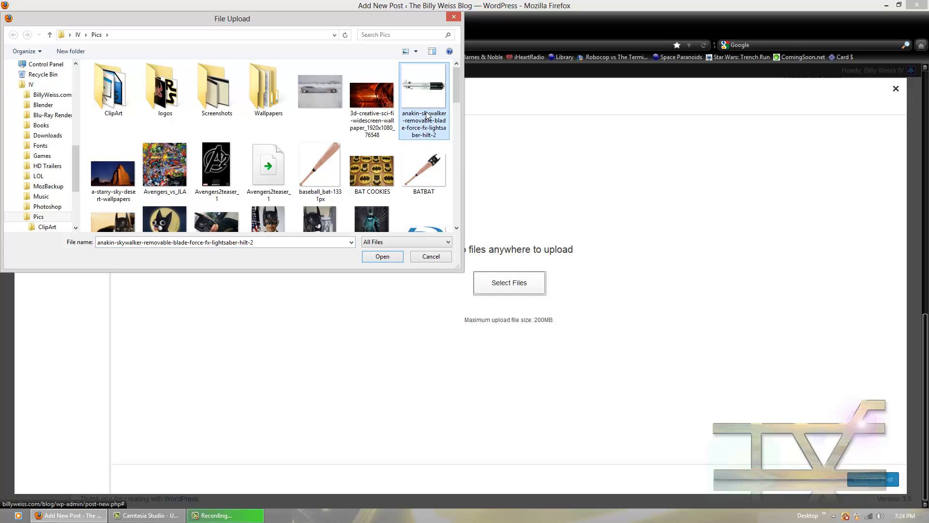
{"action": "scroll", "coordinate": [426, 121], "scroll_direction": "down", "scroll_amount": 1}
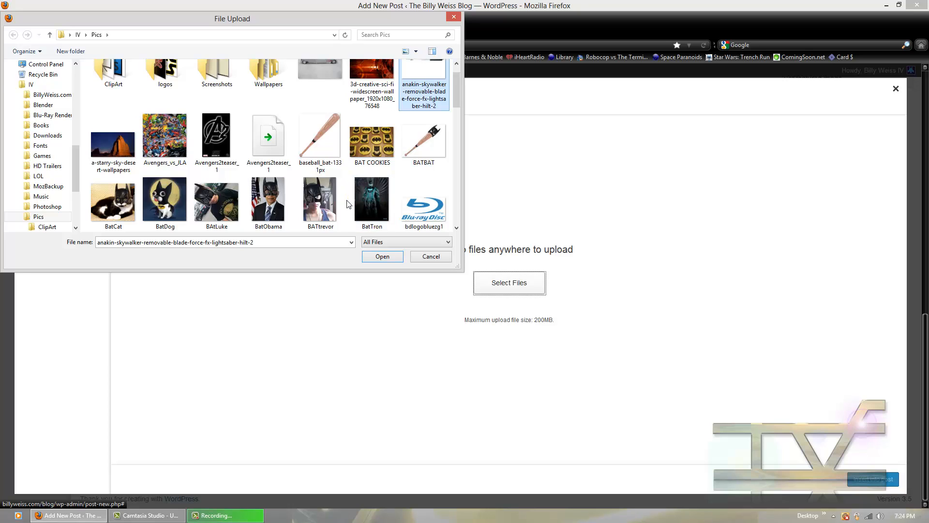
{"action": "scroll", "coordinate": [344, 206], "scroll_direction": "down", "scroll_amount": 2}
{"action": "scroll", "coordinate": [345, 205], "scroll_direction": "down", "scroll_amount": 1}
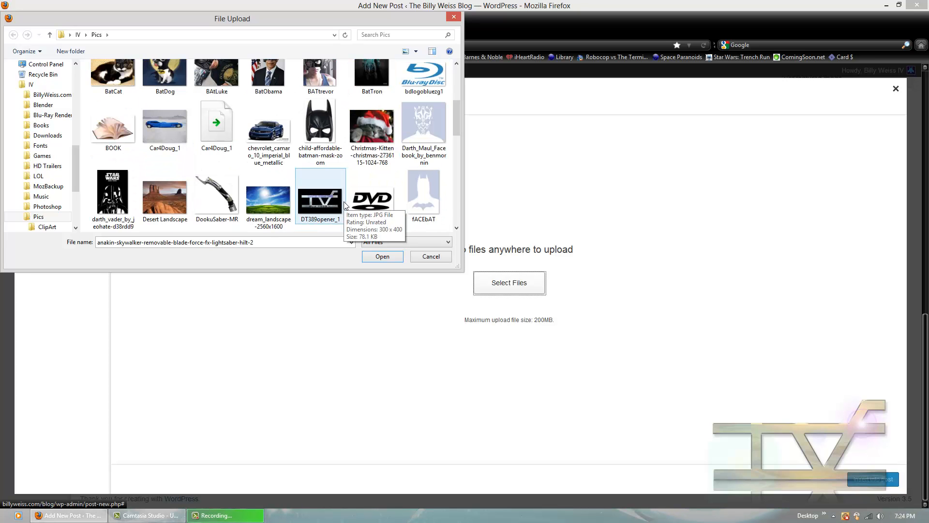
{"action": "left_click", "coordinate": [219, 206], "text": "ctrl"}
{"action": "scroll", "coordinate": [298, 204], "scroll_direction": "down", "scroll_amount": 1}
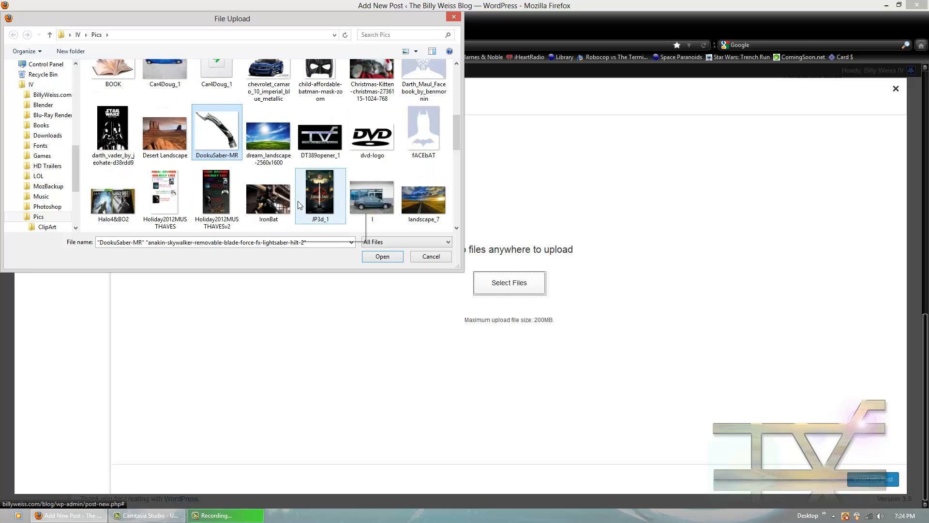
{"action": "scroll", "coordinate": [298, 204], "scroll_direction": "down", "scroll_amount": 1}
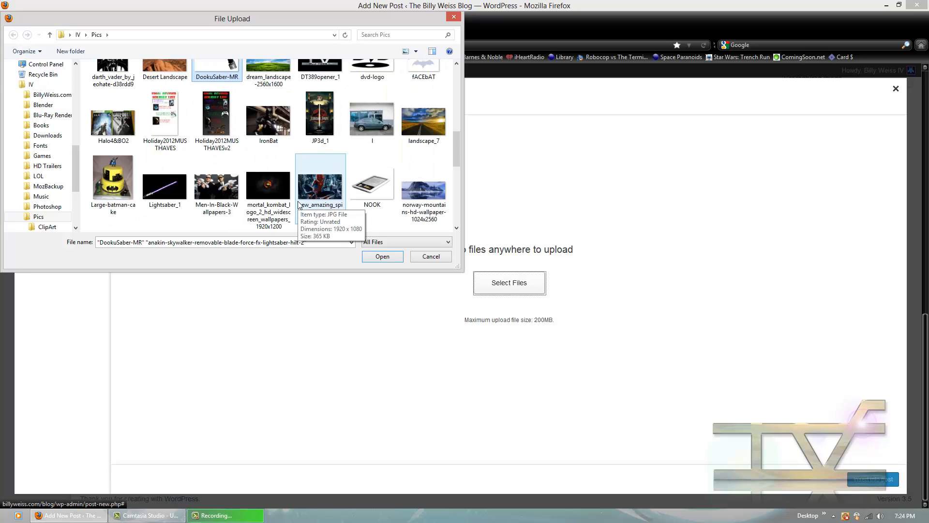
{"action": "scroll", "coordinate": [298, 204], "scroll_direction": "down", "scroll_amount": 1}
{"action": "left_click", "coordinate": [171, 118], "text": "ctrl"}
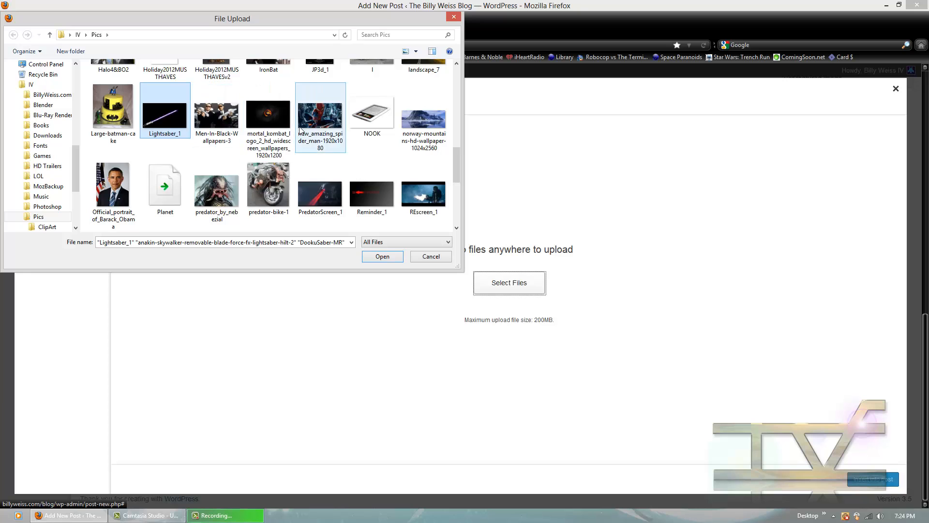
{"action": "scroll", "coordinate": [310, 124], "scroll_direction": "down", "scroll_amount": 2}
{"action": "scroll", "coordinate": [300, 130], "scroll_direction": "up", "scroll_amount": 2}
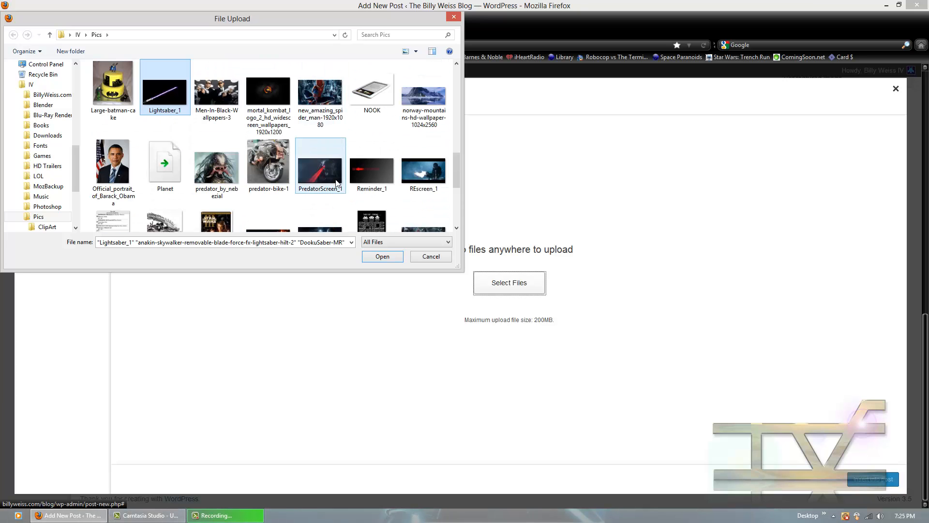
{"action": "left_click", "coordinate": [373, 257]}
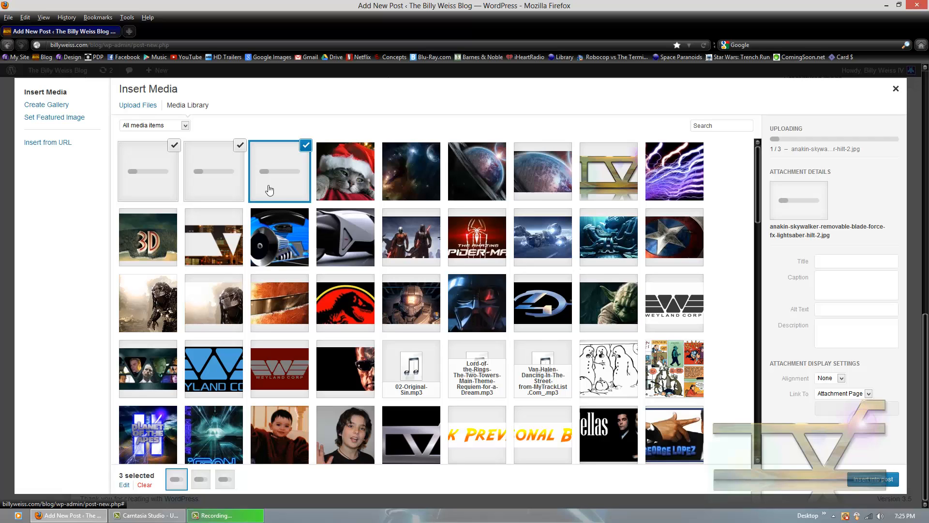
Clear the media selection and select only the three uploaded images: DookuSaber-MR, the Anakin Skywalker hilt and Lightsaber_1.
{"action": "left_click", "coordinate": [356, 187]}
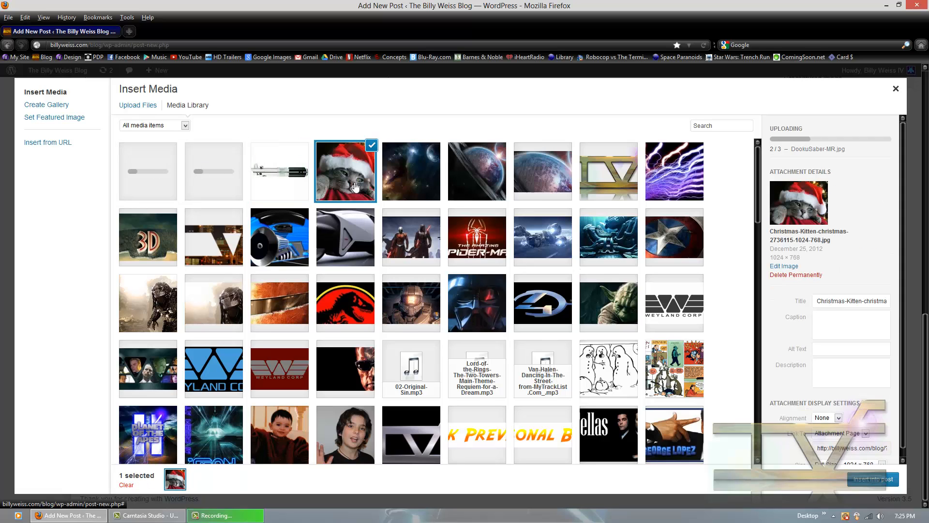
{"action": "left_click", "coordinate": [372, 145]}
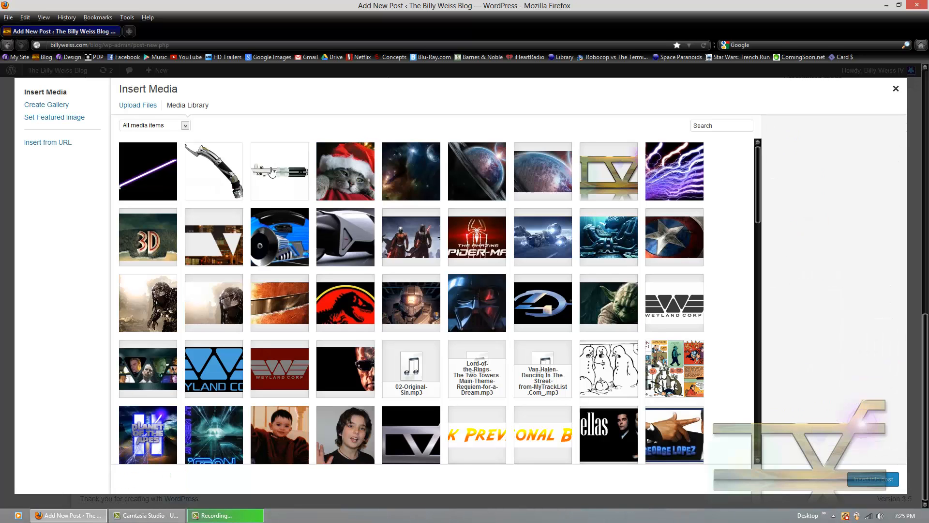
{"action": "left_click", "coordinate": [225, 171]}
{"action": "left_click", "coordinate": [154, 172]}
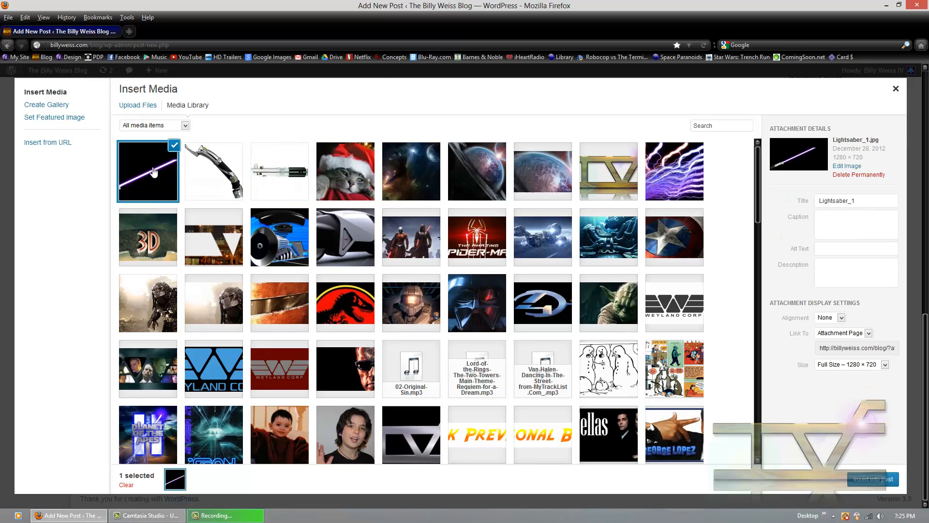
{"action": "left_click", "coordinate": [208, 172]}
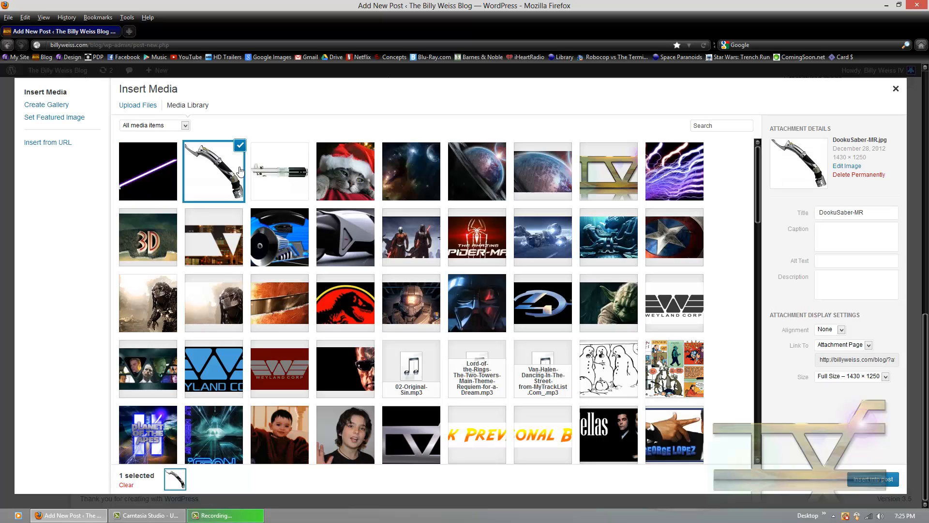
{"action": "left_click", "coordinate": [293, 189]}
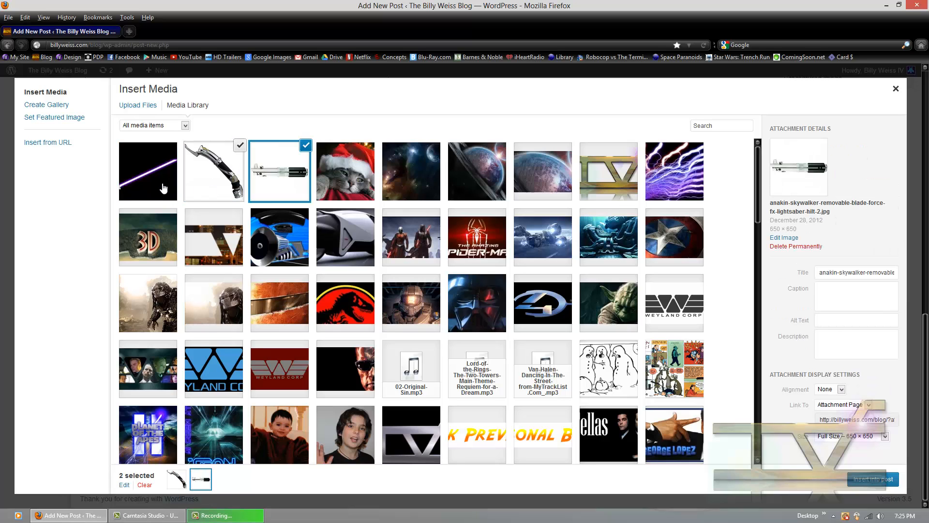
{"action": "left_click", "coordinate": [163, 188]}
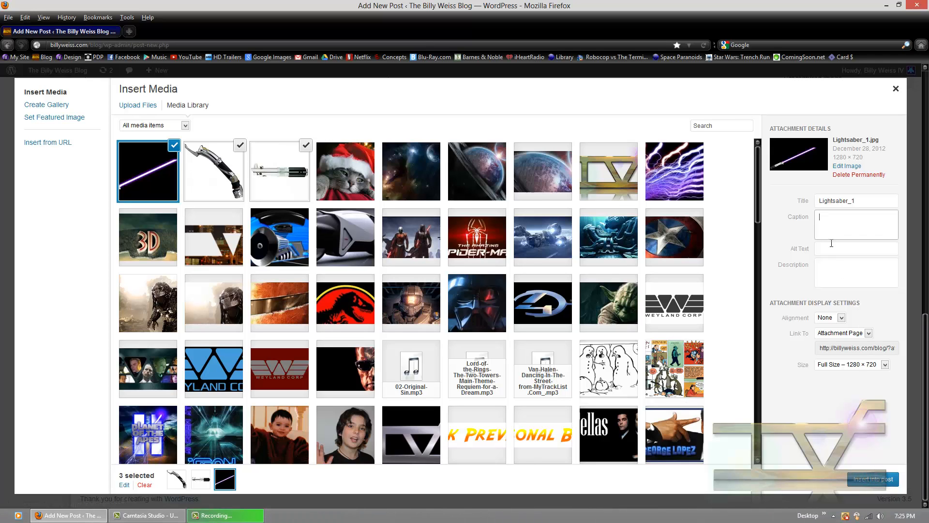
Caption the Lightsaber_1 image "Finished Project" and the DookuSaber-MR image "Dooku Hilt".
{"action": "left_click", "coordinate": [833, 271]}
{"action": "left_click", "coordinate": [826, 227]}
{"action": "type", "text": "Finished Project"}
{"action": "left_click", "coordinate": [220, 169]}
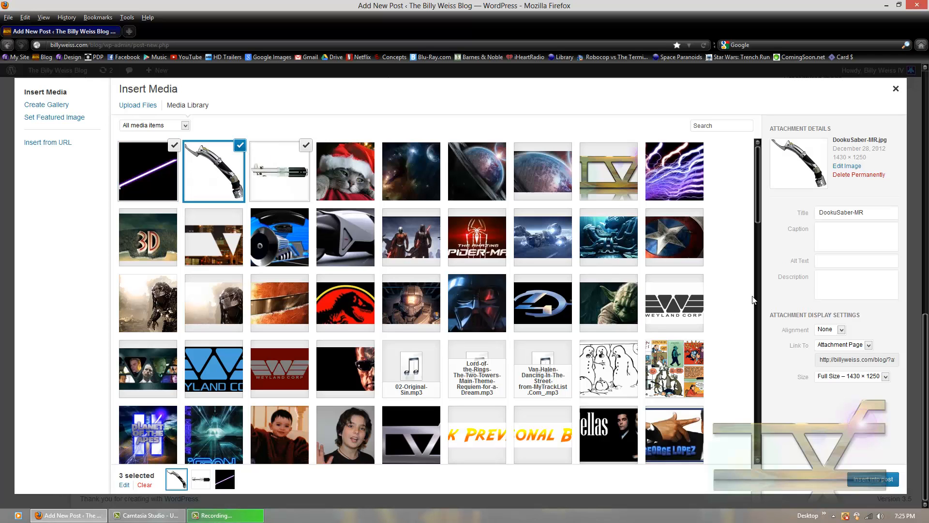
{"action": "left_click", "coordinate": [858, 232]}
{"action": "type", "text": "Dooku Hilt"}
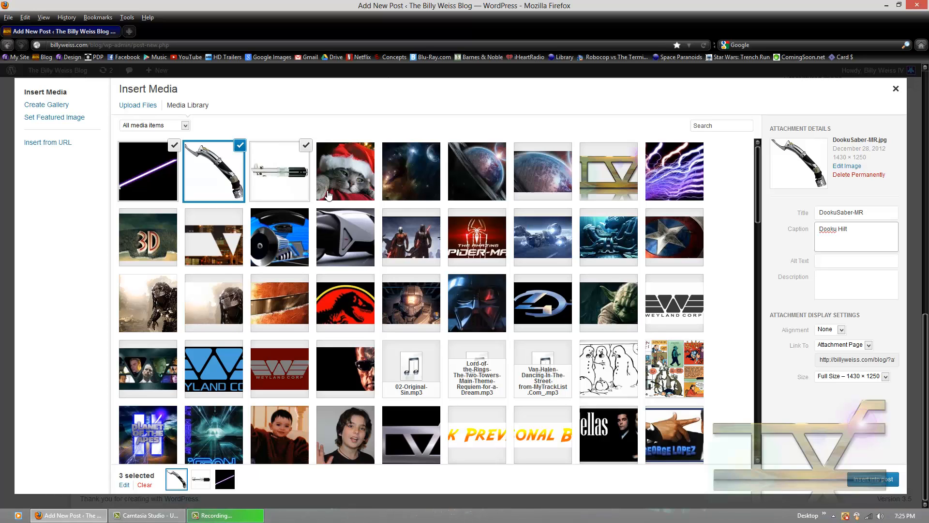
Caption the Anakin Skywalker hilt image "Skywalker Hilt" and keep it at Full Size – 650 × 650.
{"action": "left_click", "coordinate": [305, 187]}
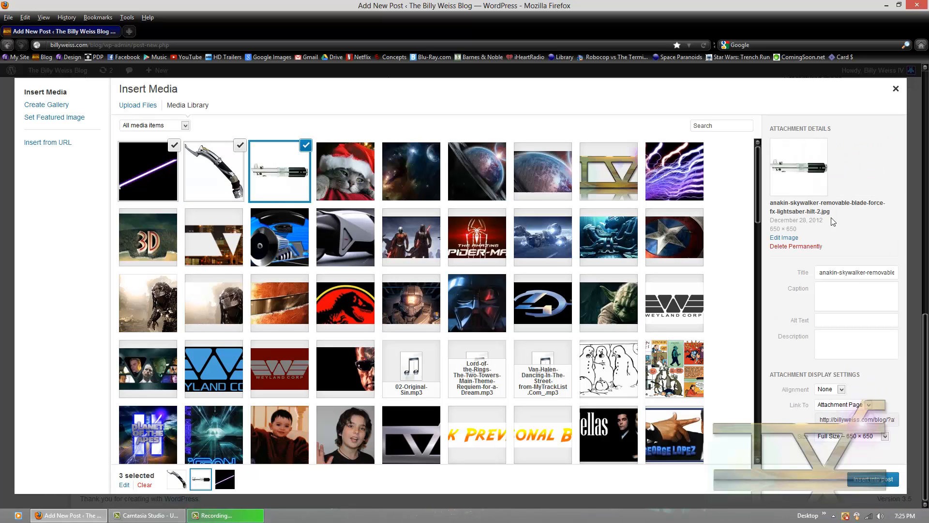
{"action": "left_click", "coordinate": [849, 299]}
{"action": "type", "text": "Skywalker Hilt"}
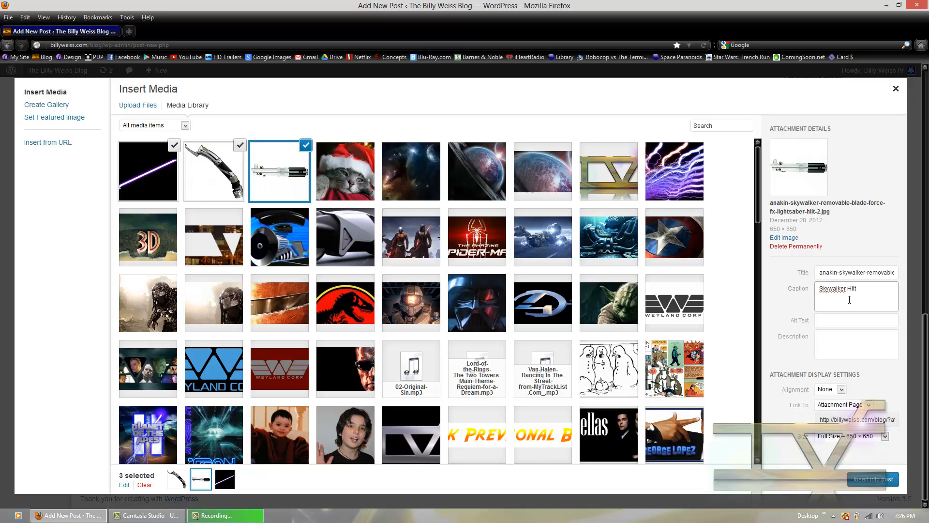
{"action": "left_click", "coordinate": [863, 444]}
{"action": "left_click", "coordinate": [861, 440]}
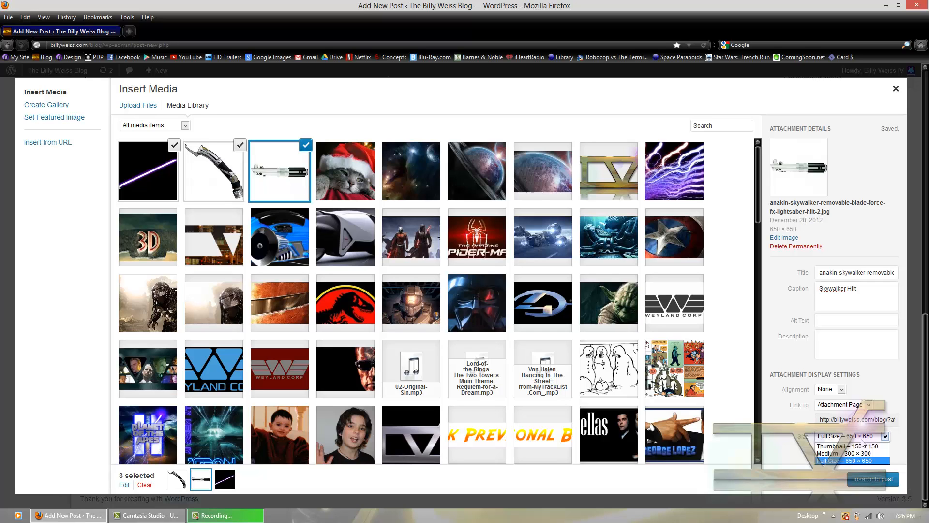
{"action": "left_click", "coordinate": [861, 440]}
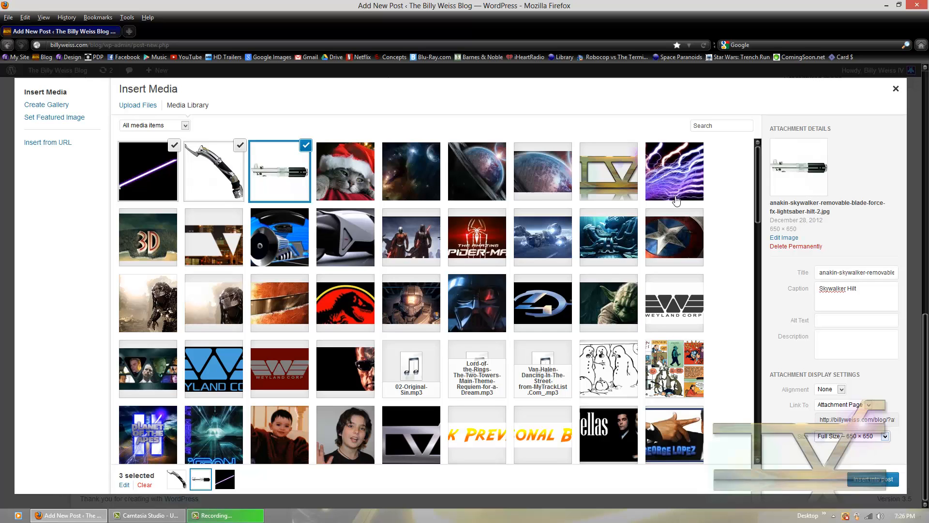
Set DookuSaber-MR to Large – 625 × 546 and Lightsaber_1 to Large – 625 × 351, and insert the three selected images into the post.
{"action": "left_click", "coordinate": [226, 170]}
{"action": "left_click", "coordinate": [835, 378]}
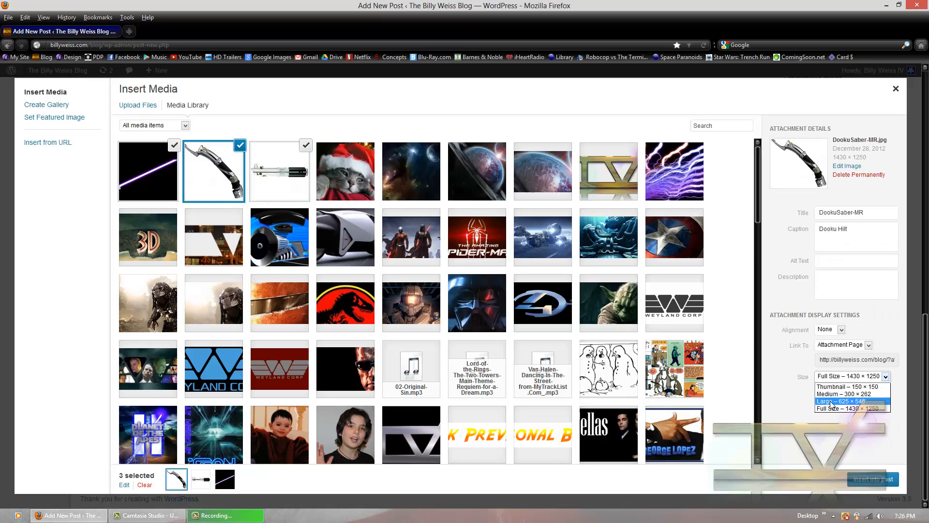
{"action": "left_click", "coordinate": [831, 402]}
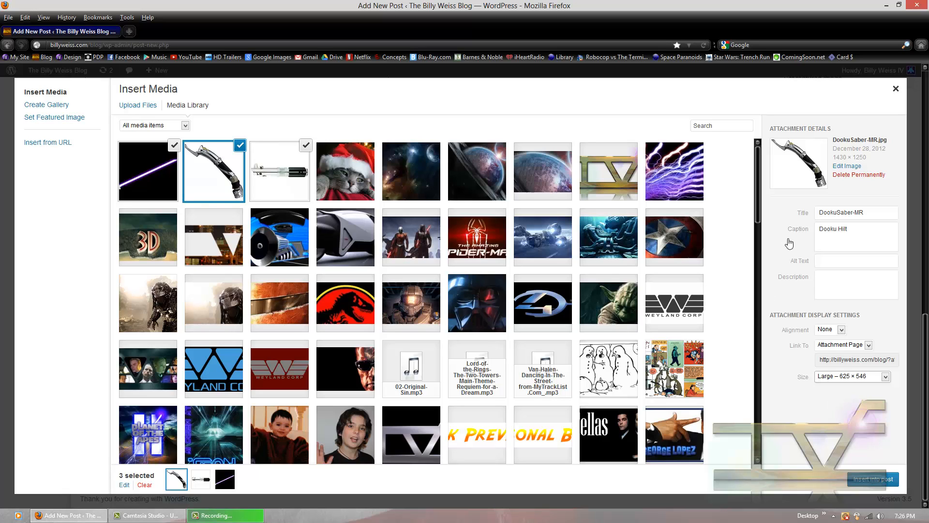
{"action": "left_click", "coordinate": [140, 169]}
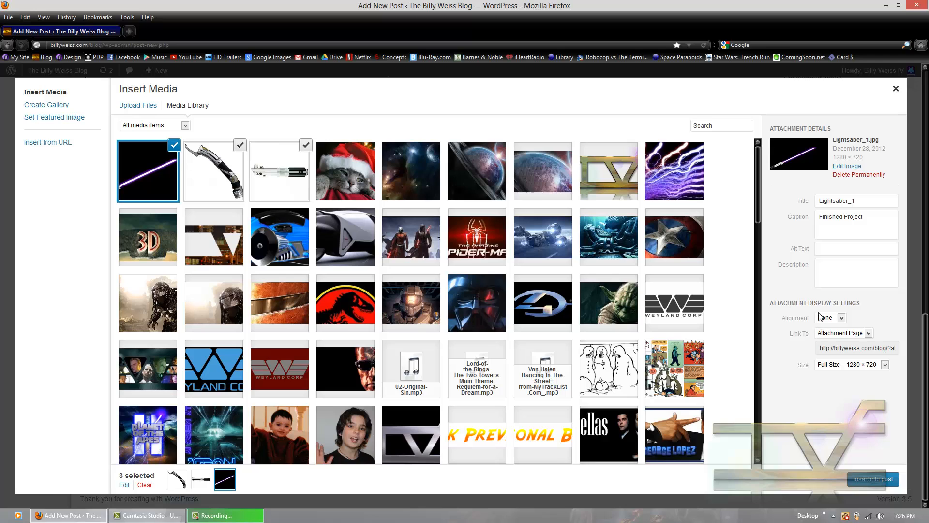
{"action": "left_click", "coordinate": [841, 366]}
{"action": "left_click", "coordinate": [841, 390]}
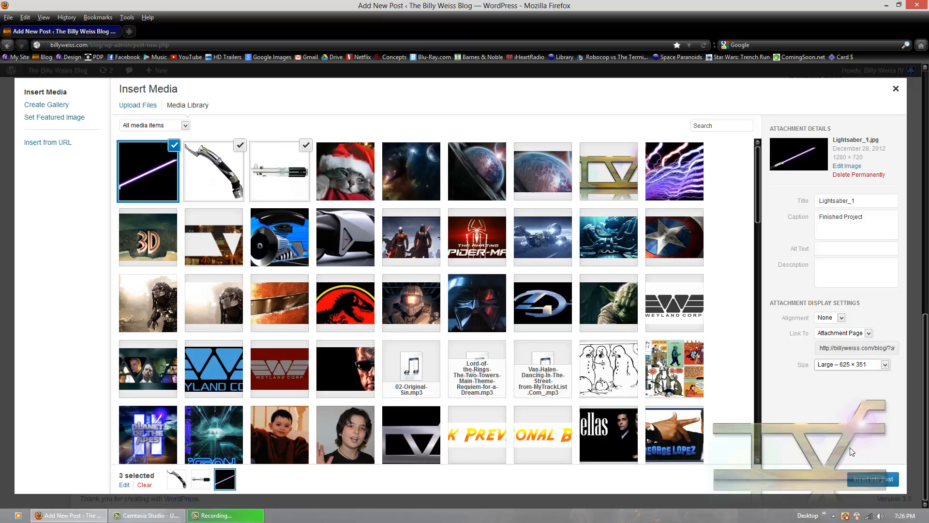
{"action": "left_click", "coordinate": [862, 481]}
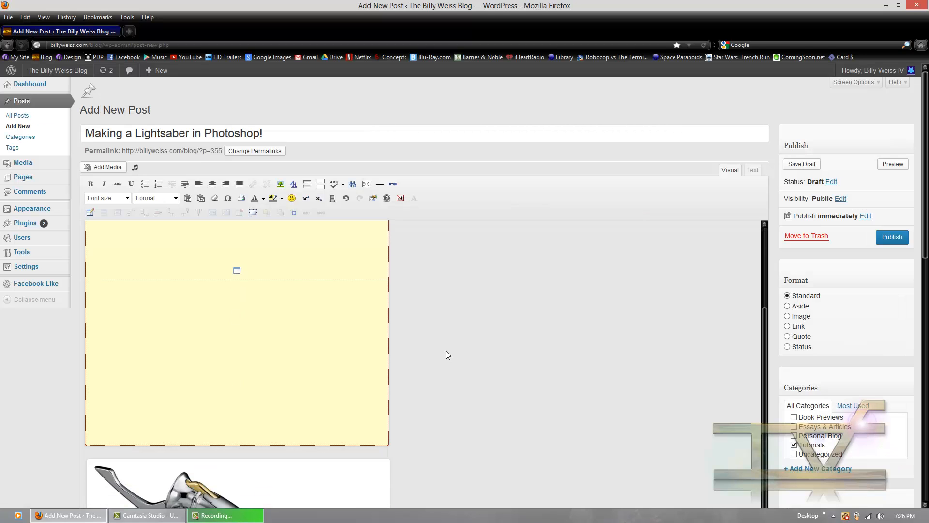
Move the finished lightsaber image with its caption from the end of the post to directly below the embedded video.
{"action": "scroll", "coordinate": [446, 355], "scroll_direction": "down", "scroll_amount": 15}
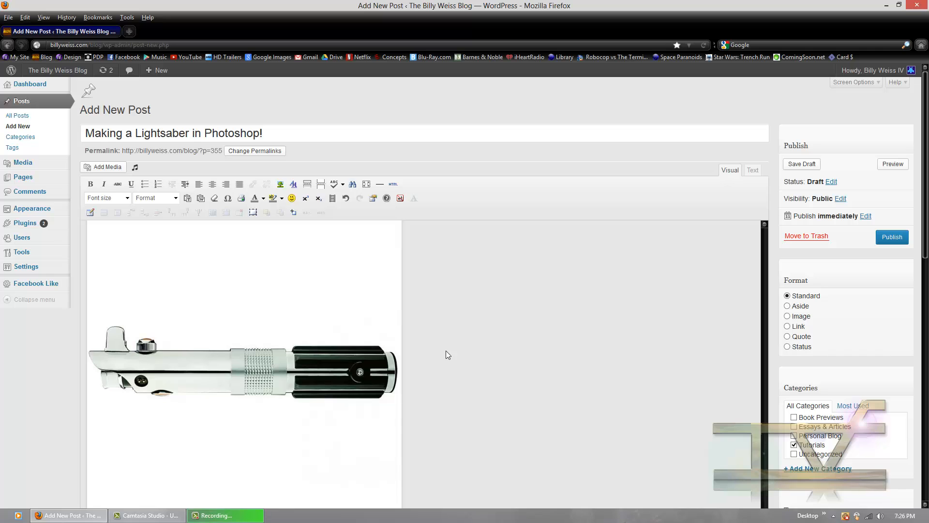
{"action": "scroll", "coordinate": [512, 353], "scroll_direction": "down", "scroll_amount": 7}
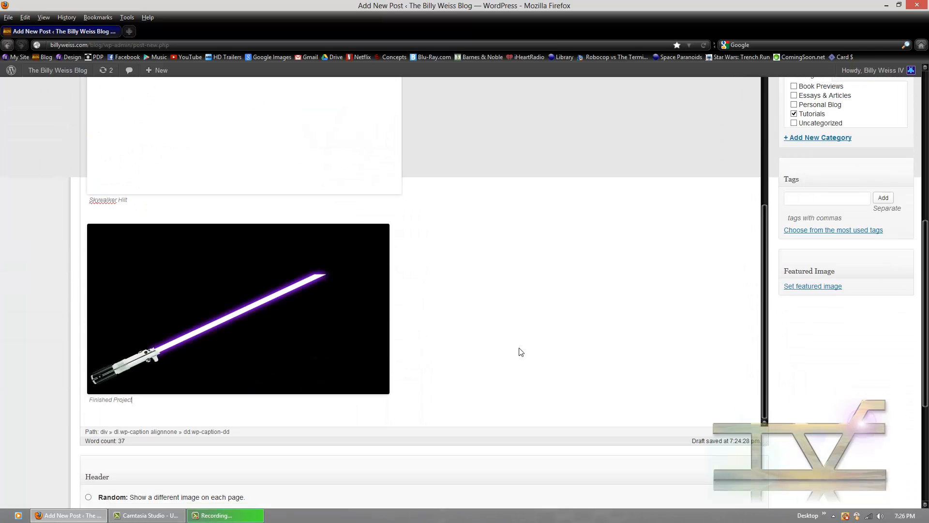
{"action": "left_click_drag", "start_coordinate": [260, 343], "coordinate": [369, 332]}
{"action": "left_click", "coordinate": [256, 348]}
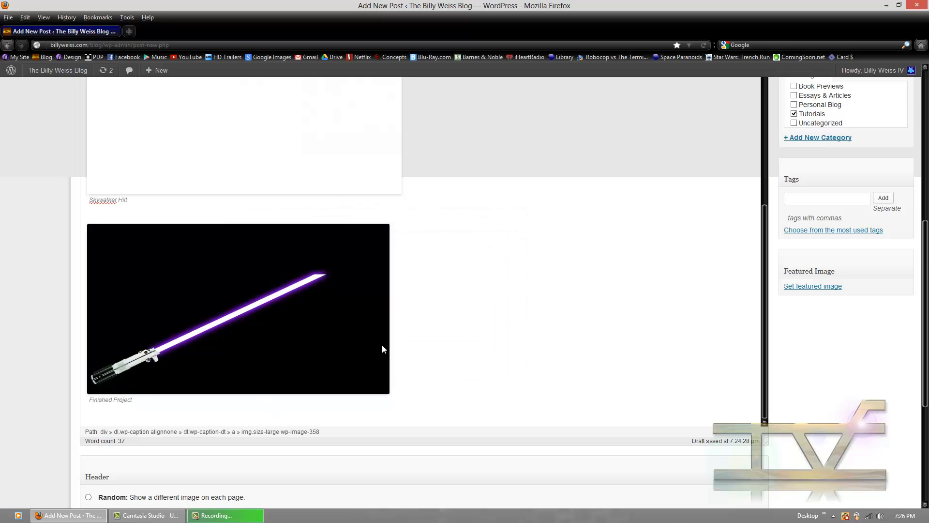
{"action": "left_click", "coordinate": [342, 297]}
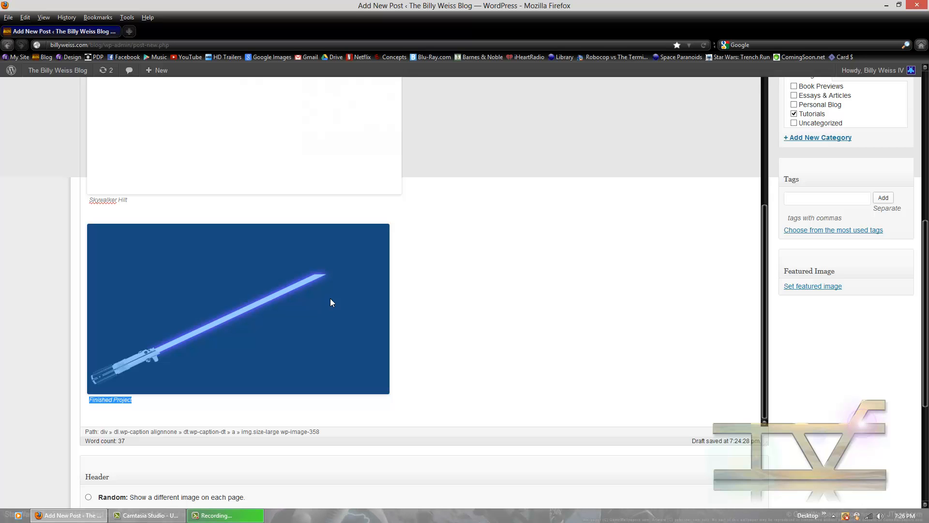
{"action": "key", "text": "Delete"}
{"action": "scroll", "coordinate": [341, 251], "scroll_direction": "up", "scroll_amount": 5}
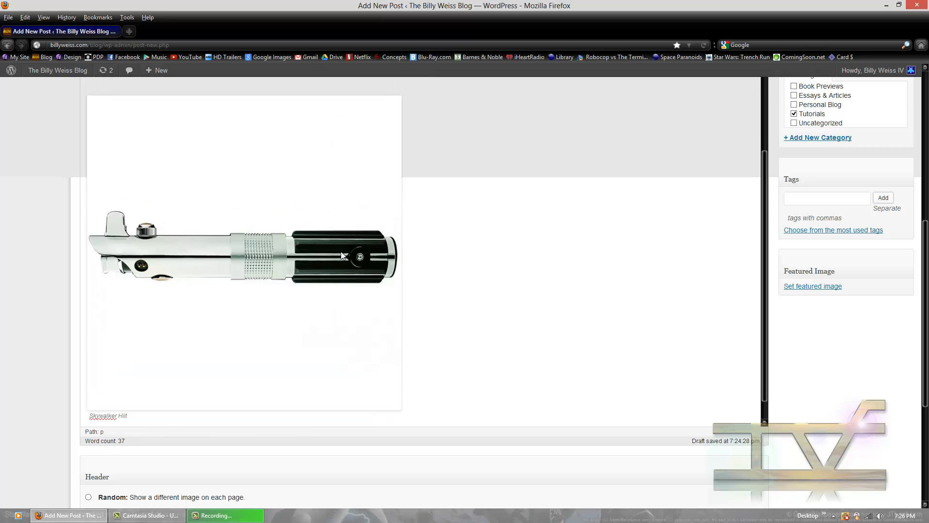
{"action": "scroll", "coordinate": [338, 253], "scroll_direction": "up", "scroll_amount": 3}
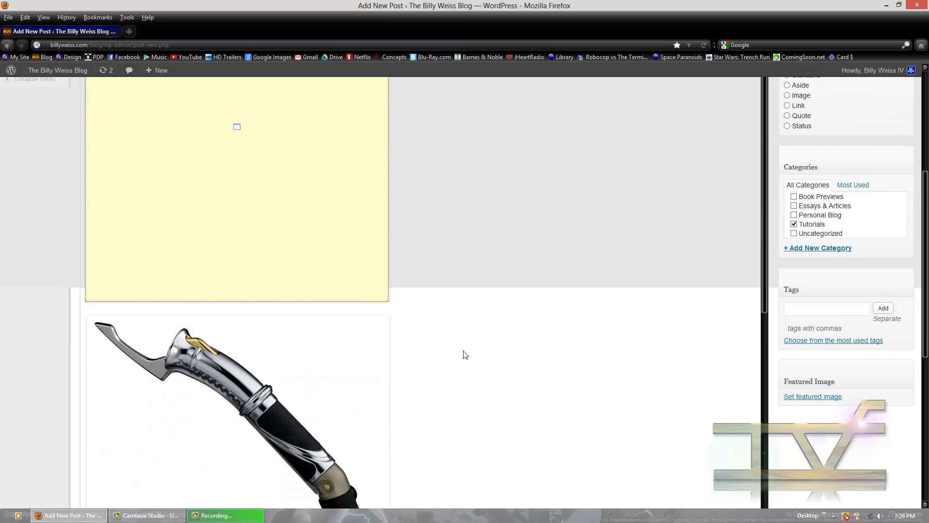
{"action": "key", "text": "Return"}
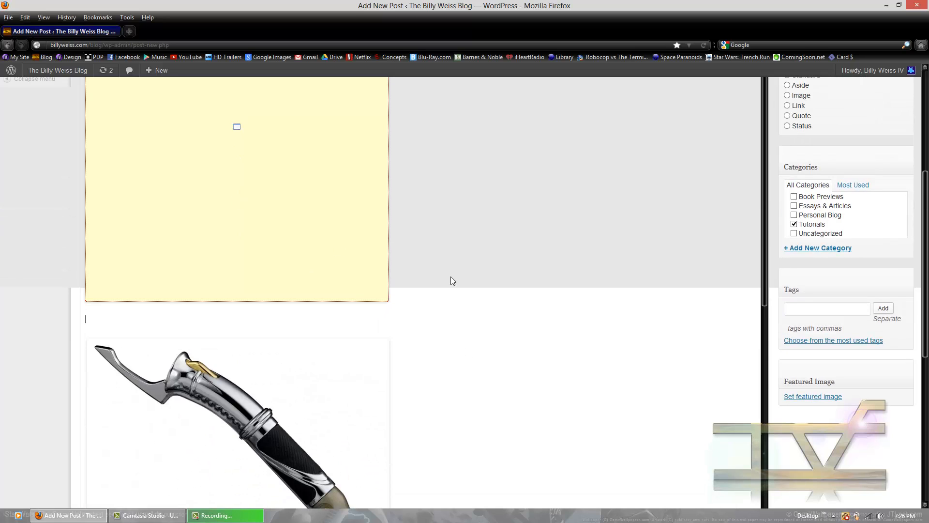
{"action": "key", "text": "ctrl+v"}
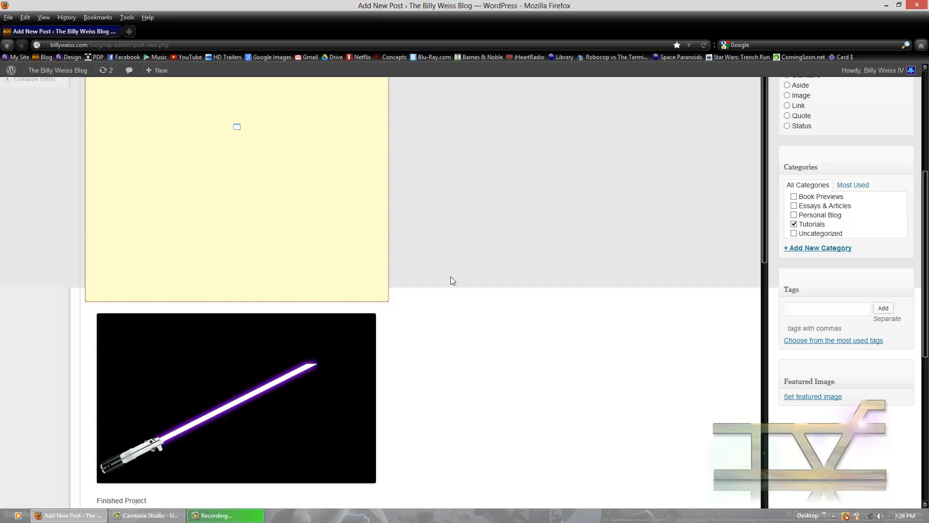
Open the edit settings of the moved lightsaber image and update it with the caption left empty.
{"action": "scroll", "coordinate": [451, 280], "scroll_direction": "down", "scroll_amount": 10}
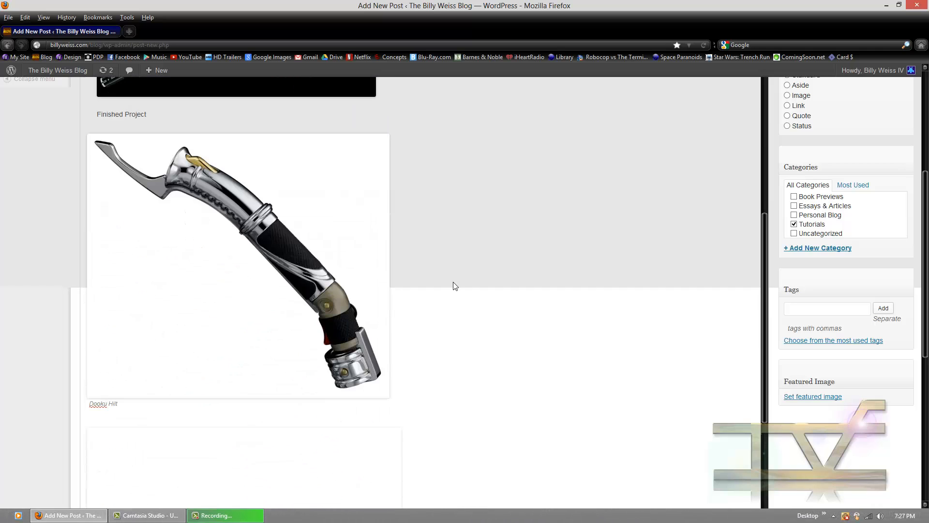
{"action": "scroll", "coordinate": [455, 285], "scroll_direction": "down", "scroll_amount": 5}
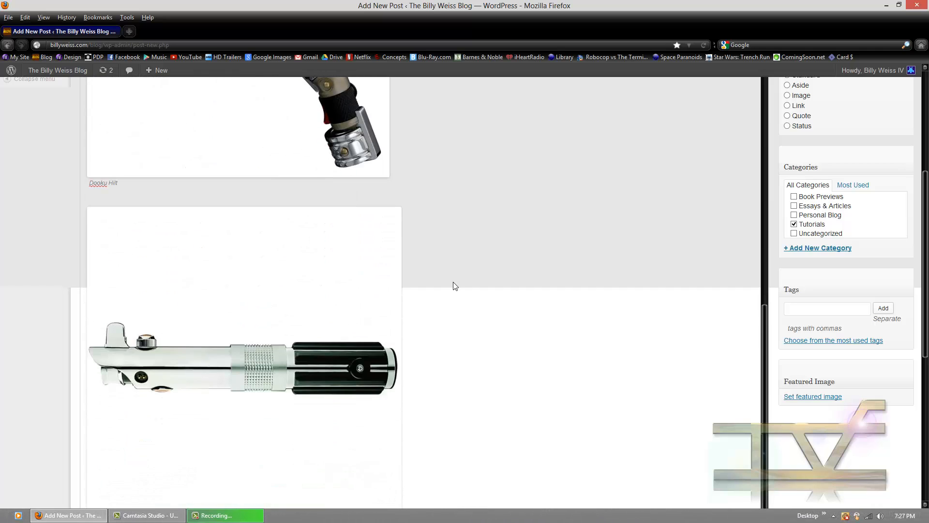
{"action": "scroll", "coordinate": [454, 286], "scroll_direction": "up", "scroll_amount": 11}
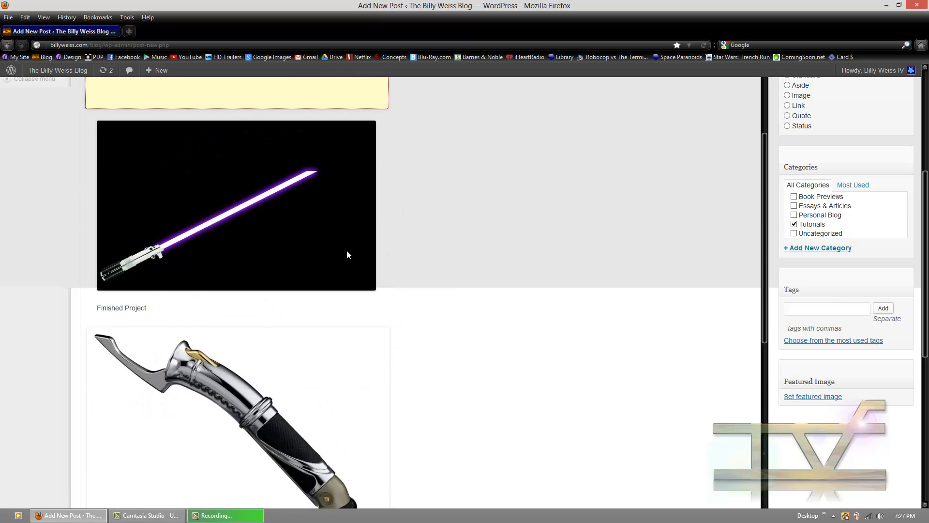
{"action": "left_click", "coordinate": [232, 232]}
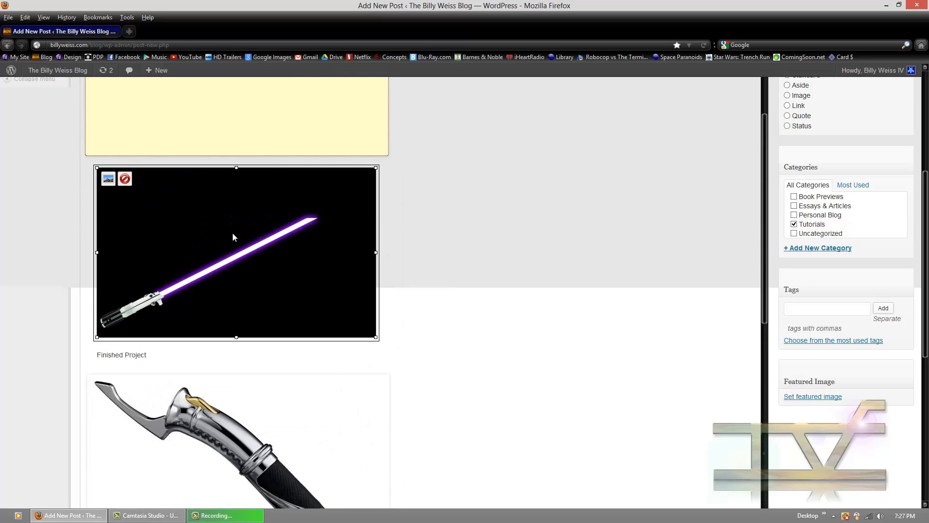
{"action": "left_click", "coordinate": [109, 178]}
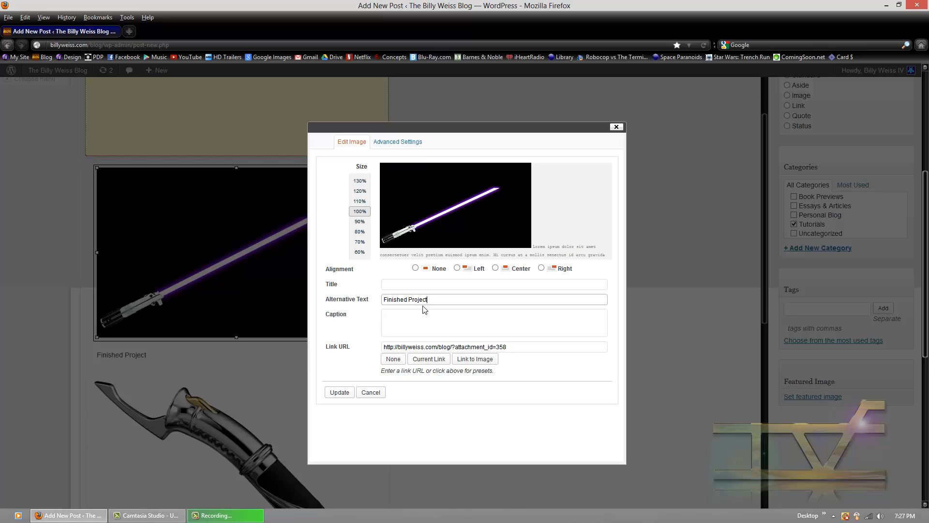
{"action": "left_click", "coordinate": [339, 392]}
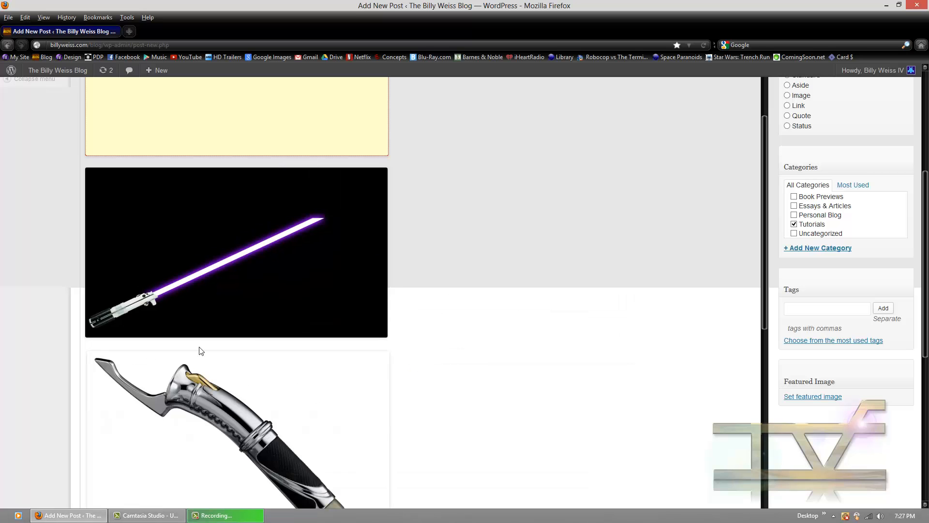
Check the order of the images in the post and publish "Making a Lightsaber in Photoshop!".
{"action": "scroll", "coordinate": [408, 347], "scroll_direction": "down", "scroll_amount": 10}
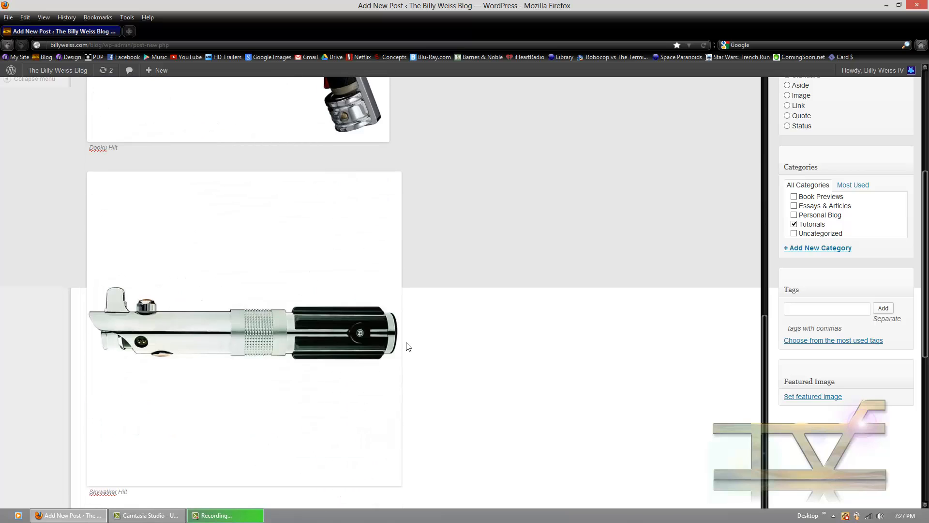
{"action": "scroll", "coordinate": [490, 368], "scroll_direction": "up", "scroll_amount": 12}
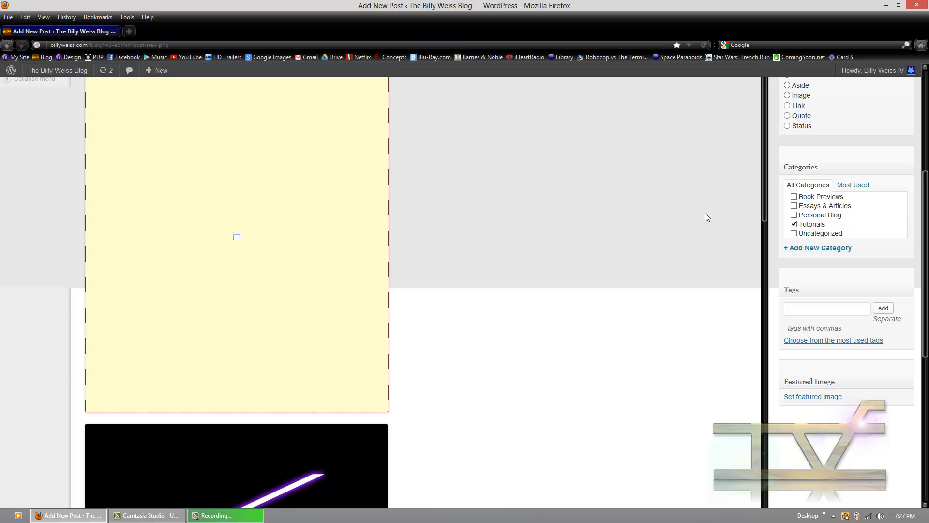
{"action": "scroll", "coordinate": [704, 213], "scroll_direction": "up", "scroll_amount": 5}
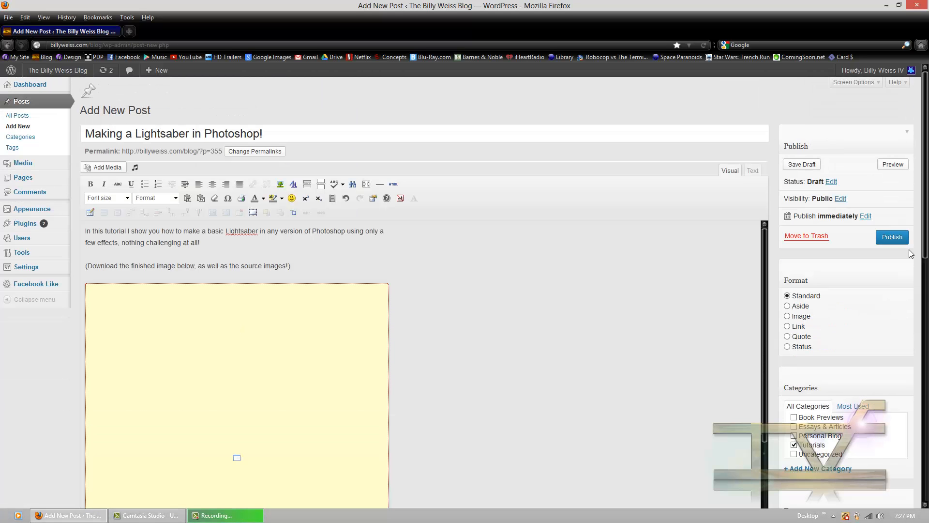
{"action": "left_click", "coordinate": [892, 237]}
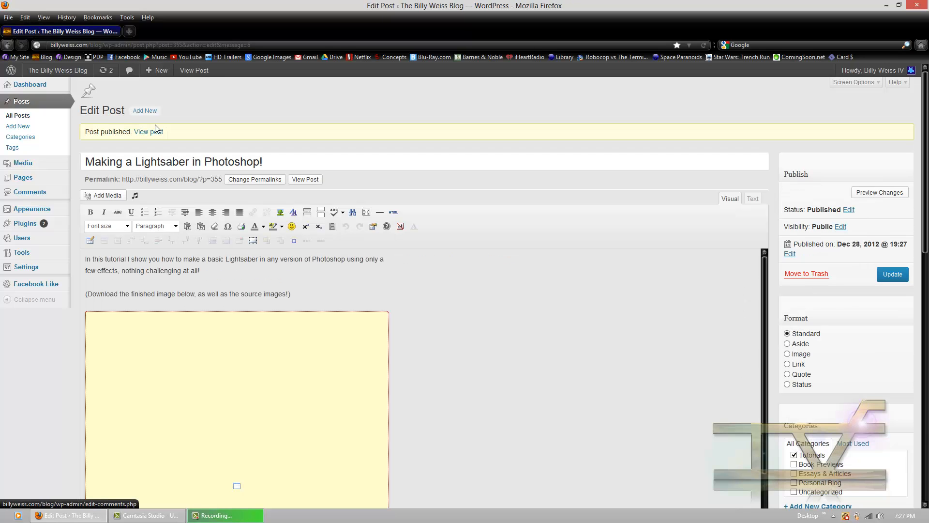
View the published post in a new tab, examining its text and playing the embedded video.
{"action": "middle_click", "coordinate": [150, 131]}
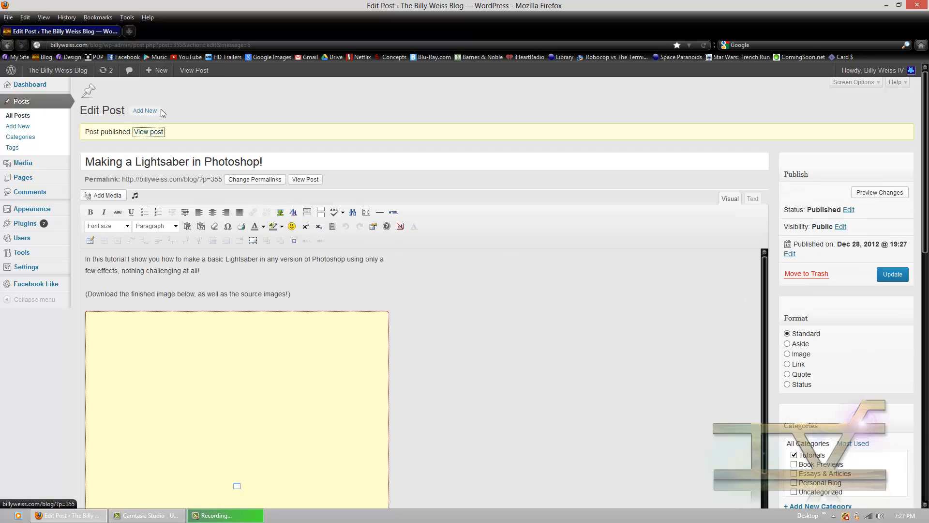
{"action": "left_click", "coordinate": [141, 31]}
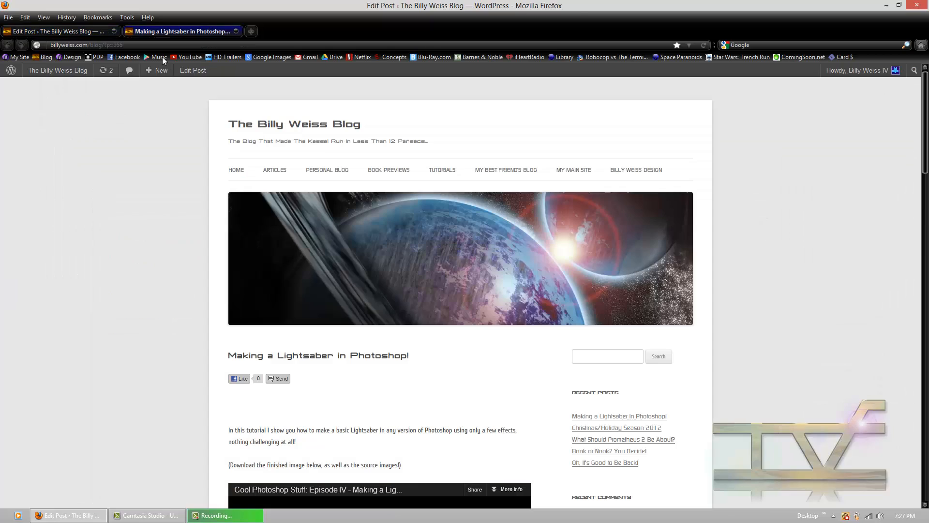
{"action": "scroll", "coordinate": [469, 321], "scroll_direction": "down", "scroll_amount": 5}
{"action": "scroll", "coordinate": [469, 320], "scroll_direction": "down", "scroll_amount": 2}
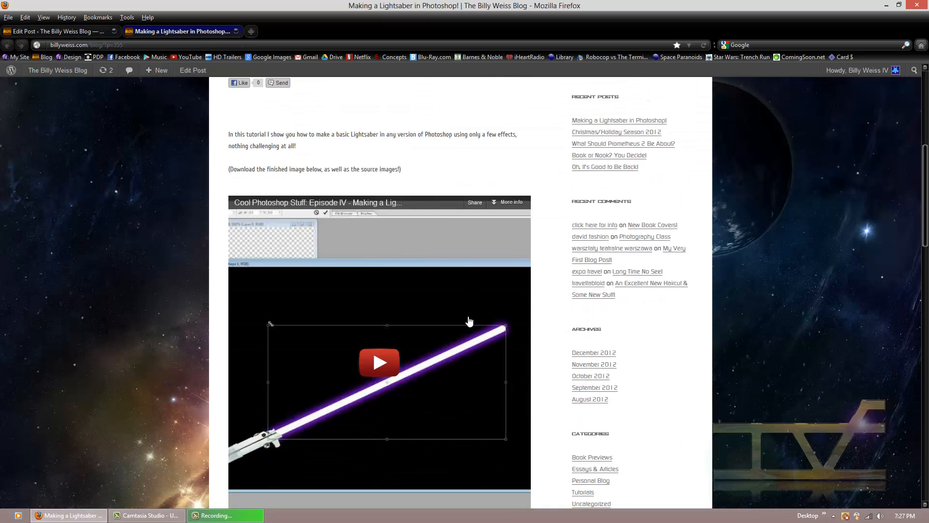
{"action": "scroll", "coordinate": [385, 319], "scroll_direction": "down", "scroll_amount": 1}
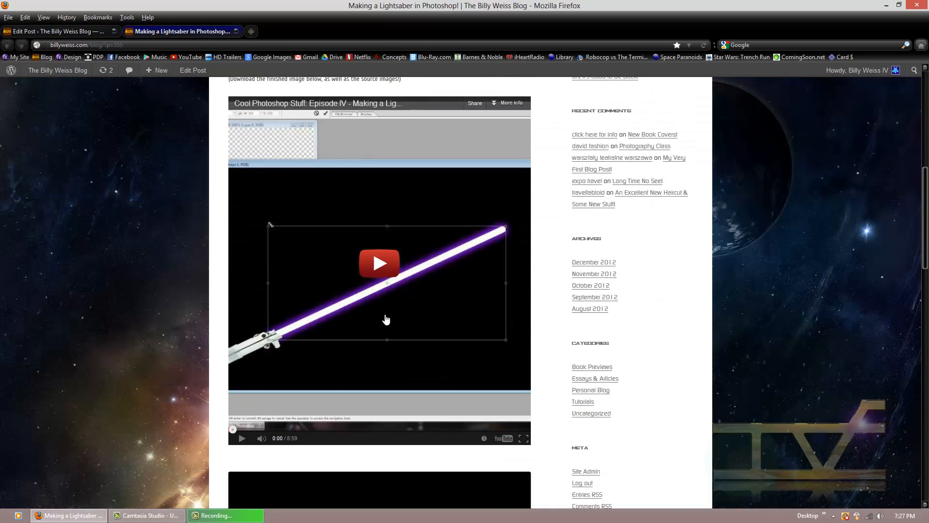
{"action": "left_click", "coordinate": [363, 264]}
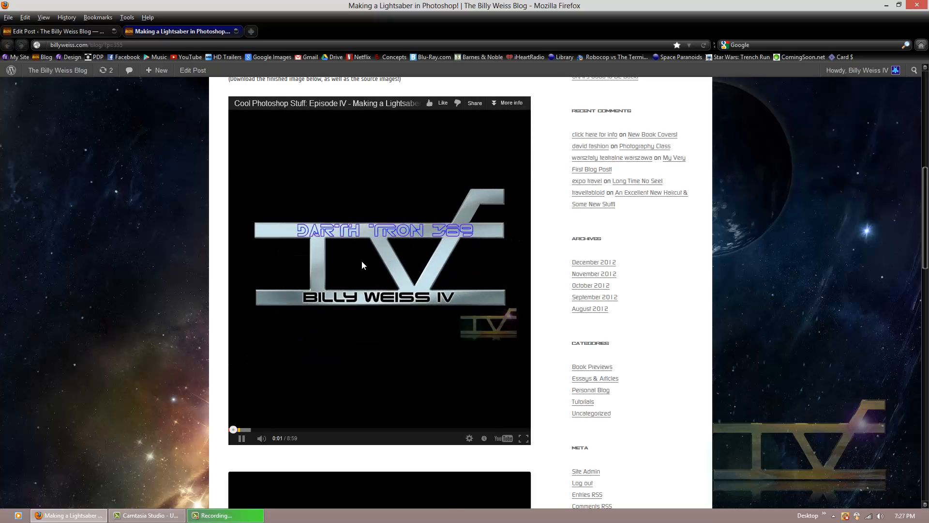
{"action": "scroll", "coordinate": [362, 260], "scroll_direction": "down", "scroll_amount": 1}
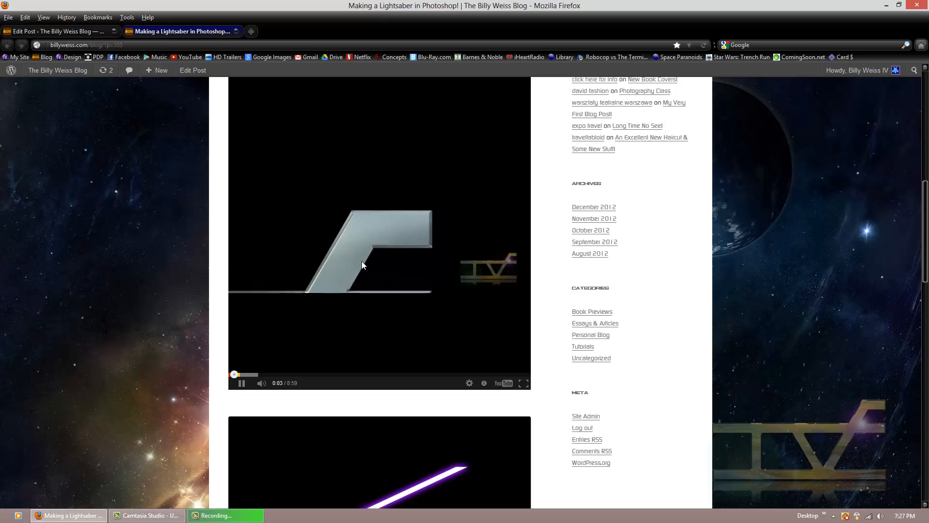
{"action": "scroll", "coordinate": [362, 260], "scroll_direction": "up", "scroll_amount": 3}
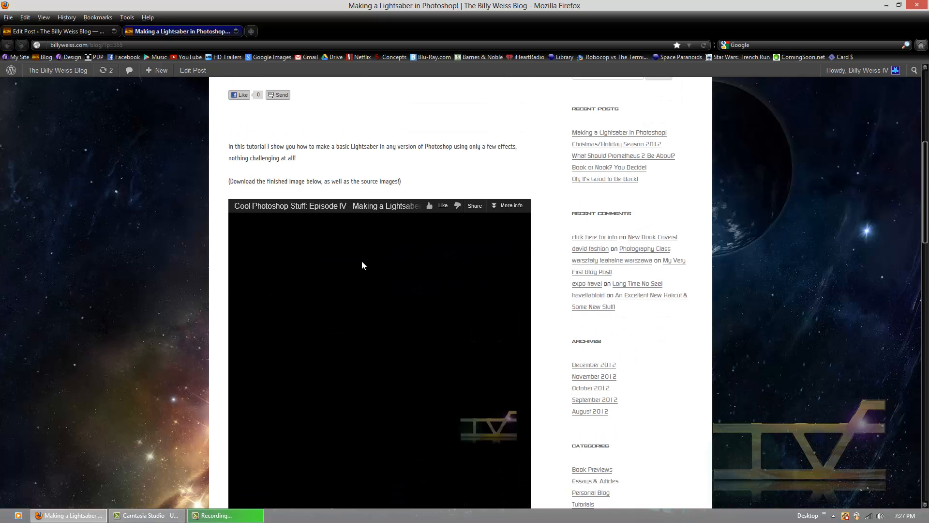
{"action": "scroll", "coordinate": [361, 265], "scroll_direction": "down", "scroll_amount": 2}
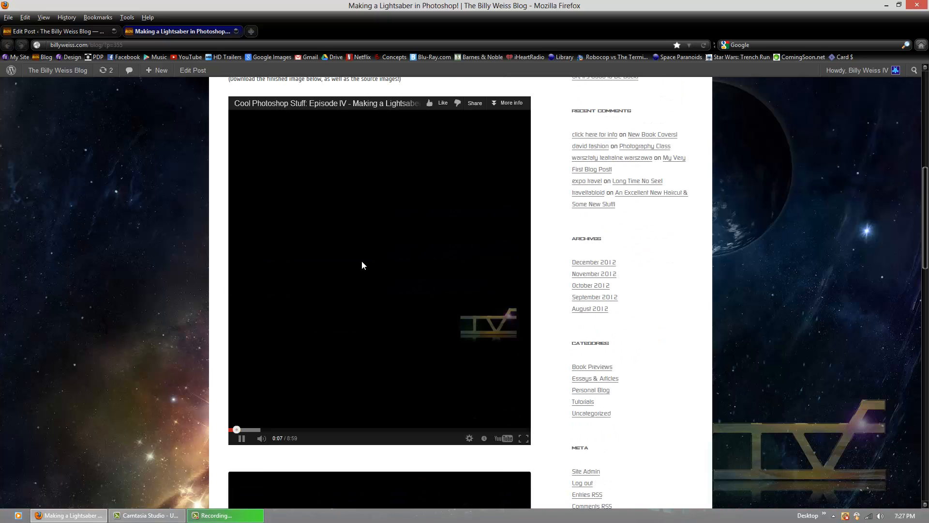
Watch the embedded tutorial video play in the published post and dismiss the advertisement overlaid on it.
{"action": "scroll", "coordinate": [362, 265], "scroll_direction": "down", "scroll_amount": 1}
{"action": "scroll", "coordinate": [280, 294], "scroll_direction": "up", "scroll_amount": 2}
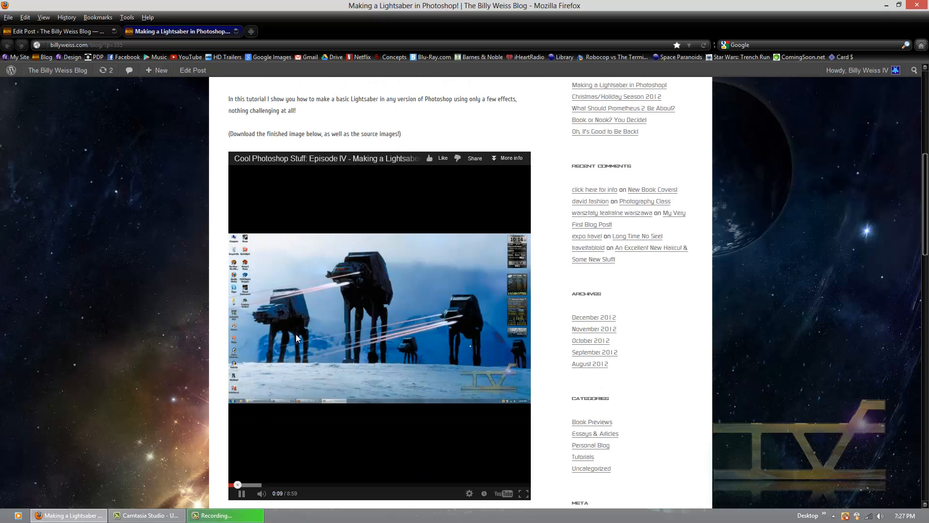
{"action": "scroll", "coordinate": [432, 419], "scroll_direction": "down", "scroll_amount": 1}
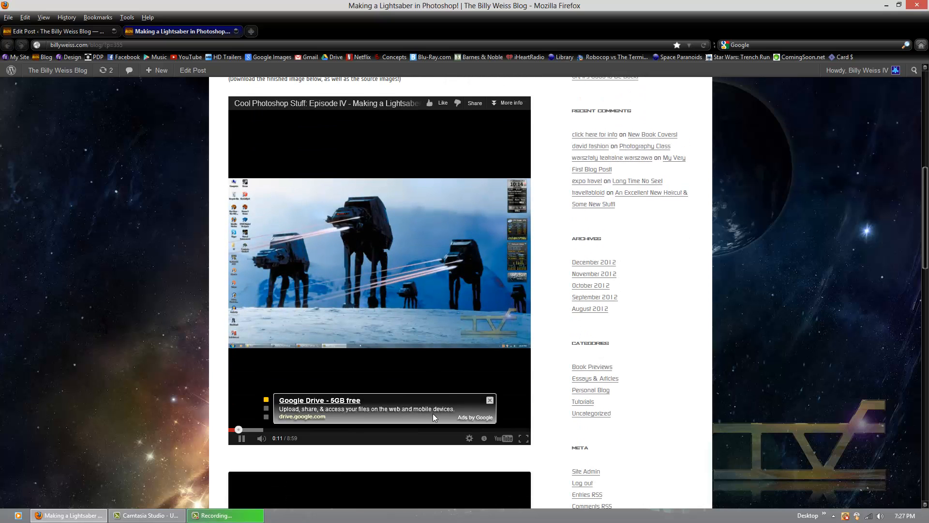
{"action": "left_click", "coordinate": [489, 402]}
Open the attachment pages of the Skywalker hilt, Dooku hilt and finished lightsaber images from the published post in separate tabs.
{"action": "scroll", "coordinate": [490, 403], "scroll_direction": "down", "scroll_amount": 6}
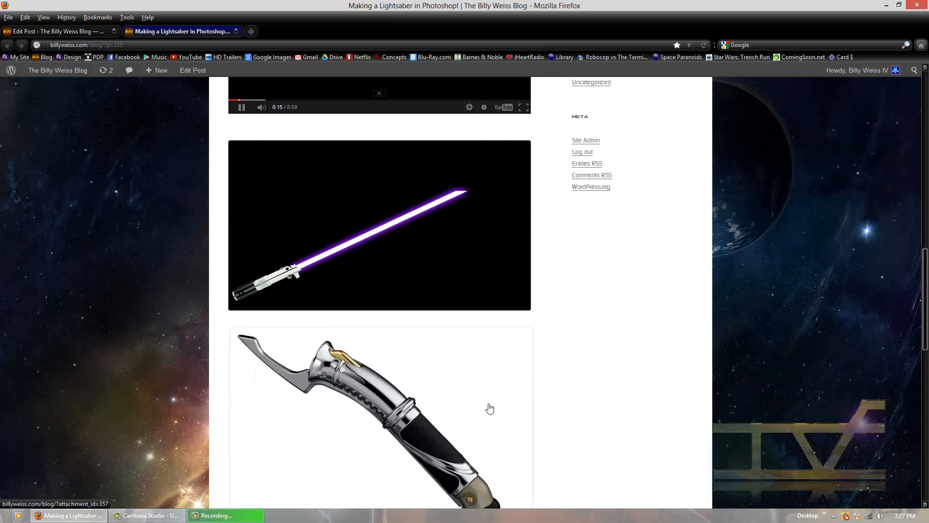
{"action": "scroll", "coordinate": [375, 251], "scroll_direction": "down", "scroll_amount": 8}
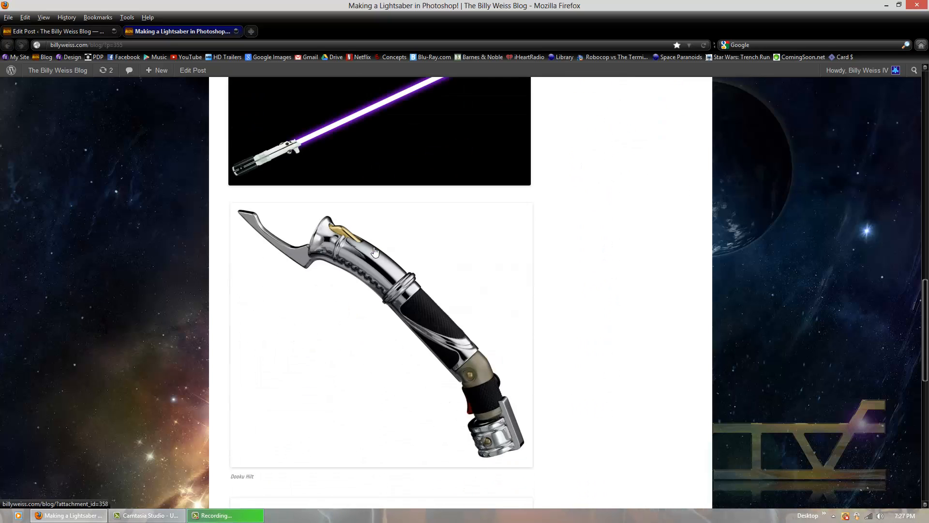
{"action": "middle_click", "coordinate": [363, 234]}
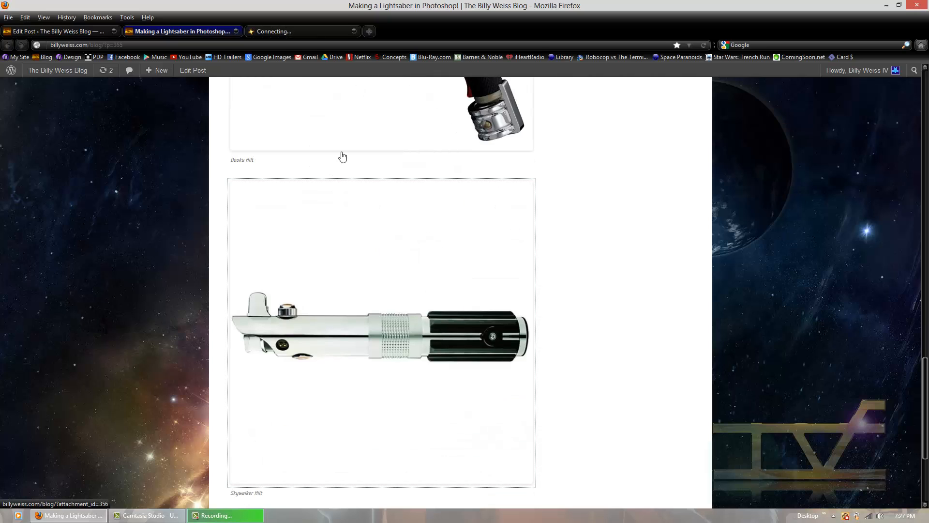
{"action": "scroll", "coordinate": [312, 108], "scroll_direction": "up", "scroll_amount": 4}
{"action": "middle_click", "coordinate": [307, 111]}
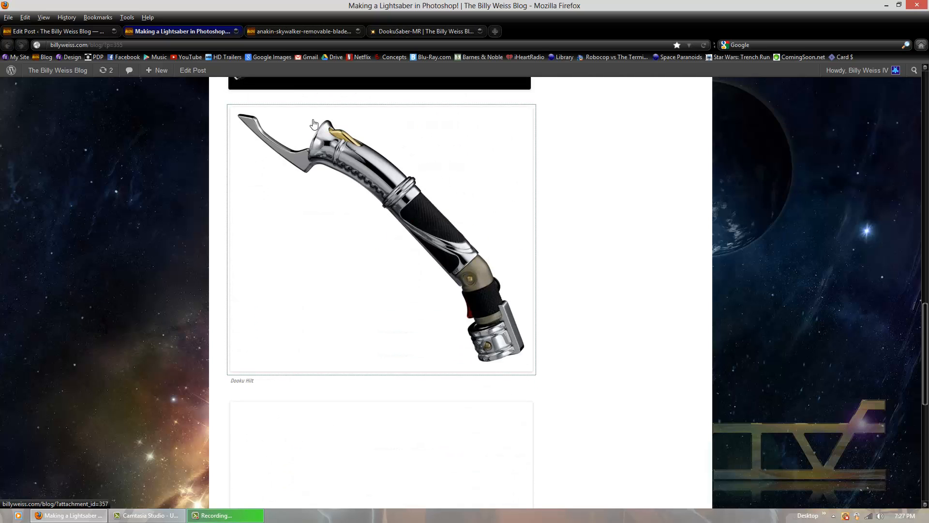
{"action": "middle_click", "coordinate": [304, 90]}
Examine the three image attachment pages, following the Dooku hilt image through to the next attachment.
{"action": "left_click", "coordinate": [326, 32]}
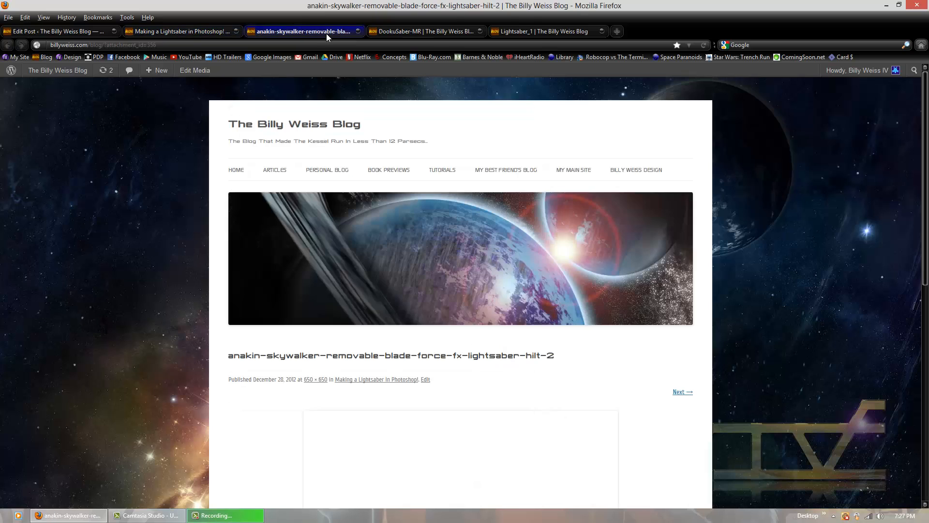
{"action": "scroll", "coordinate": [458, 190], "scroll_direction": "down", "scroll_amount": 2}
{"action": "scroll", "coordinate": [460, 193], "scroll_direction": "down", "scroll_amount": 3}
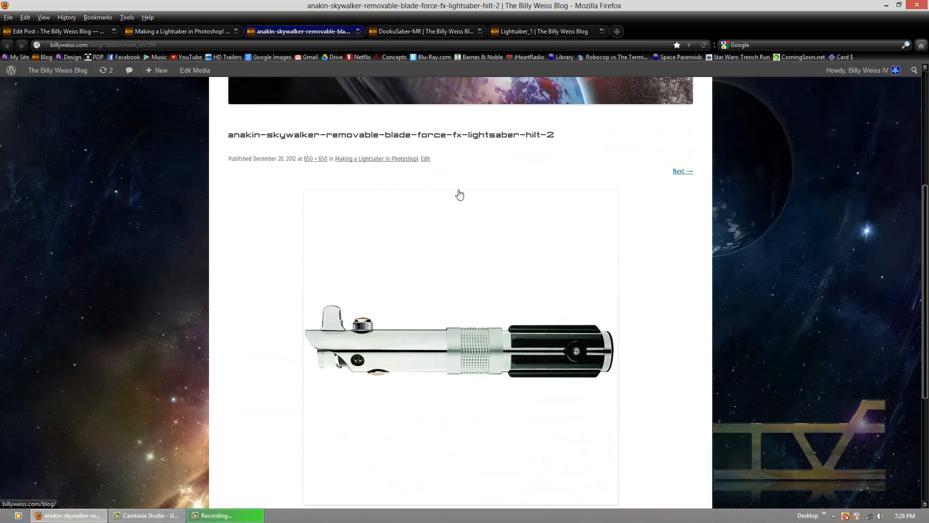
{"action": "left_click", "coordinate": [423, 31]}
{"action": "left_click", "coordinate": [538, 31]}
{"action": "scroll", "coordinate": [541, 178], "scroll_direction": "down", "scroll_amount": 5}
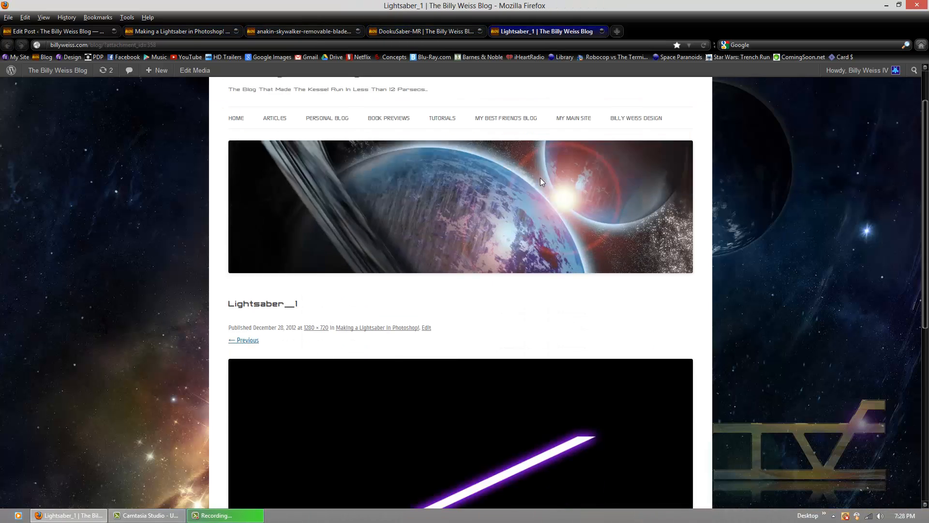
{"action": "key", "text": "ctrl+Page_Up"}
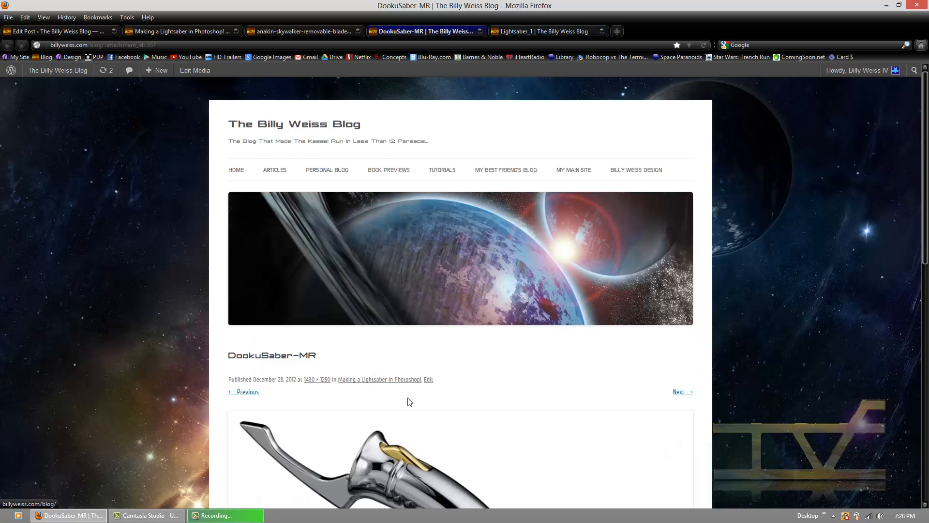
{"action": "left_click", "coordinate": [405, 420]}
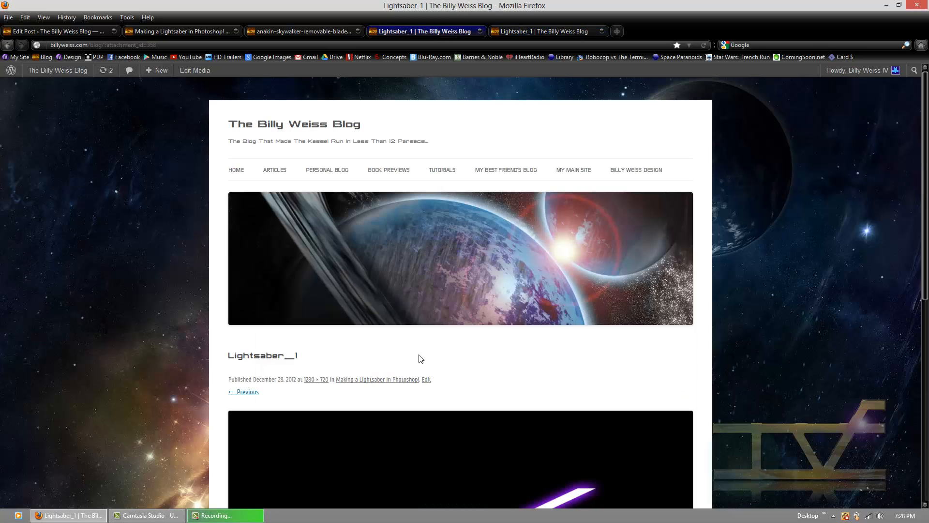
{"action": "scroll", "coordinate": [417, 355], "scroll_direction": "down", "scroll_amount": 3}
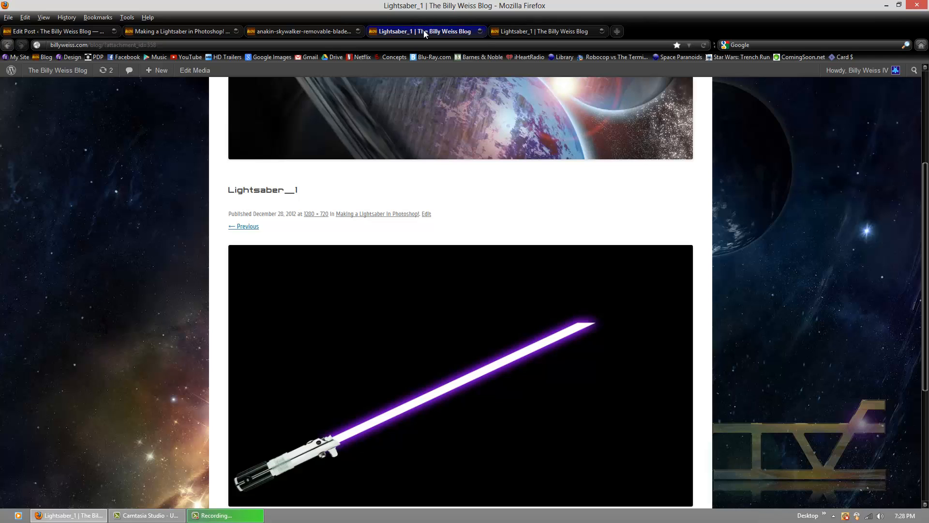
Close all the image attachment tabs and return to the published lightsaber post.
{"action": "left_click", "coordinate": [480, 31]}
{"action": "key", "text": "ctrl+t"}
{"action": "middle_click", "coordinate": [452, 29]}
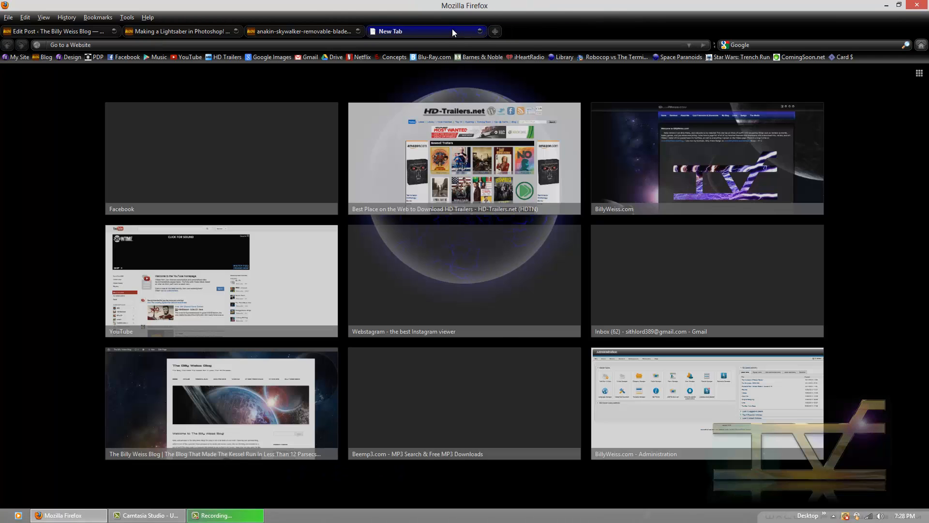
{"action": "middle_click", "coordinate": [451, 28]}
{"action": "middle_click", "coordinate": [330, 28]}
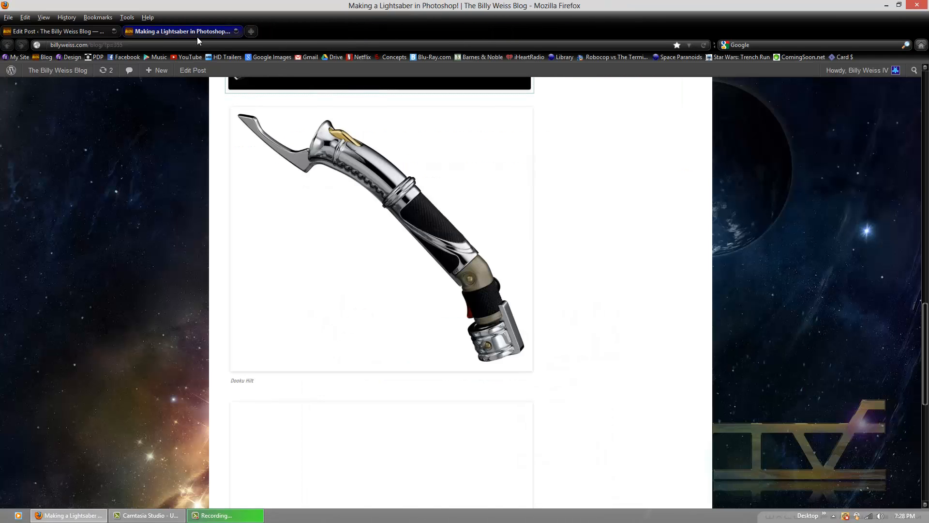
Look over the published post back up to its title, and close it to return to the post editor.
{"action": "scroll", "coordinate": [297, 211], "scroll_direction": "up", "scroll_amount": 4}
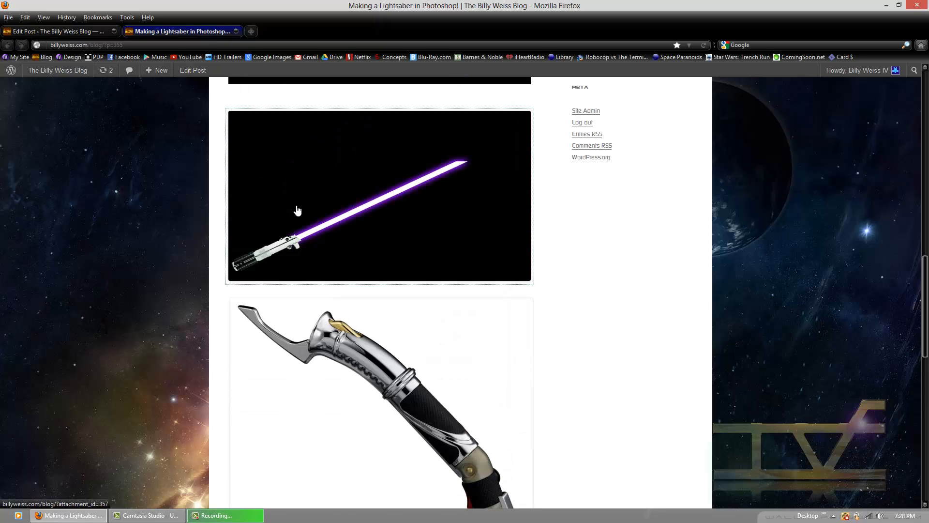
{"action": "scroll", "coordinate": [298, 211], "scroll_direction": "up", "scroll_amount": 15}
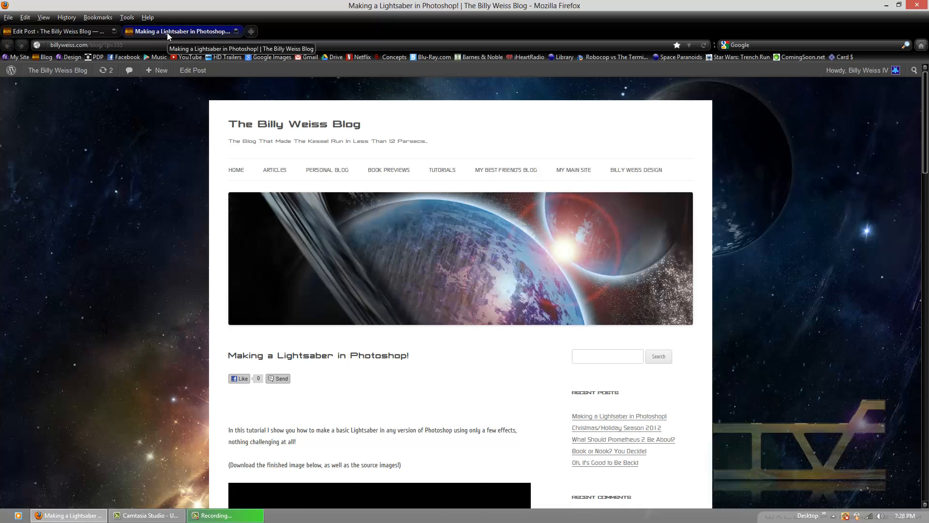
{"action": "key", "text": "ctrl+w"}
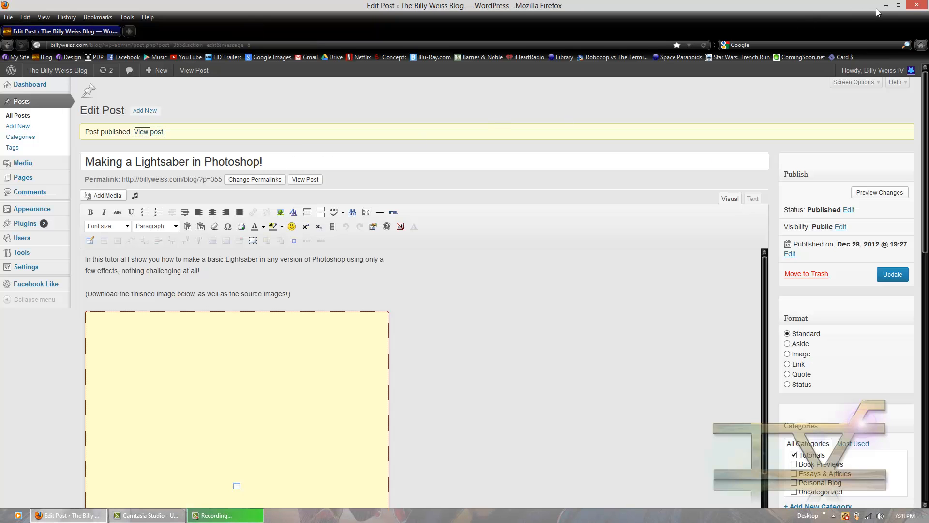